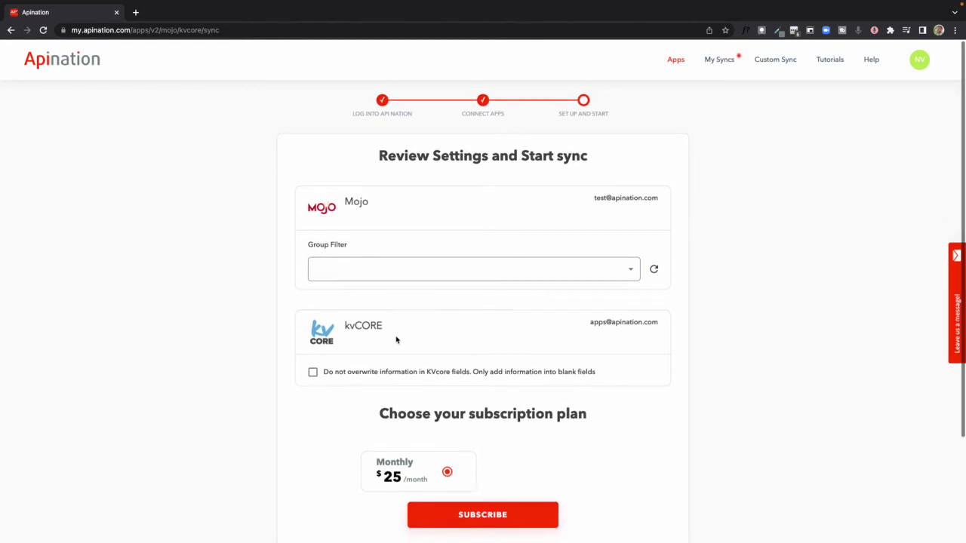
- Set the Group Filter to the Mojo group 'Send To kvCORE'
{"action": "scroll", "coordinate": [396, 340], "scroll_direction": "down", "scroll_amount": 3}
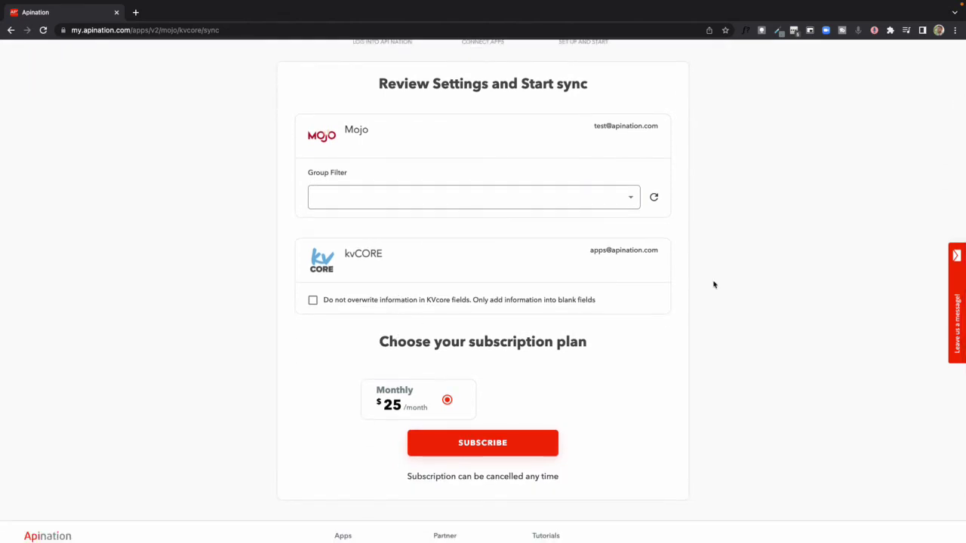
{"action": "scroll", "coordinate": [714, 284], "scroll_direction": "down", "scroll_amount": 1}
{"action": "scroll", "coordinate": [714, 283], "scroll_direction": "up", "scroll_amount": 3}
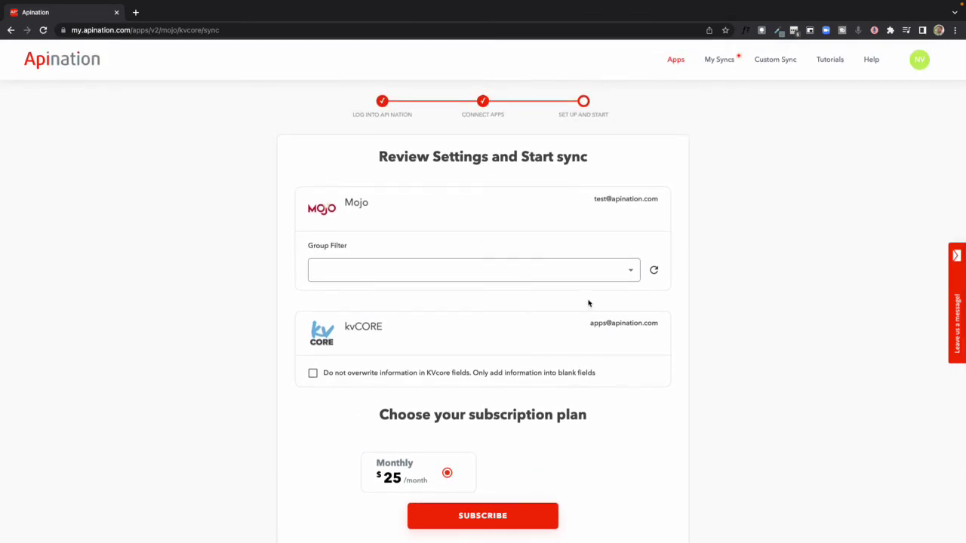
{"action": "left_click", "coordinate": [633, 273]}
{"action": "scroll", "coordinate": [479, 295], "scroll_direction": "down", "scroll_amount": 1}
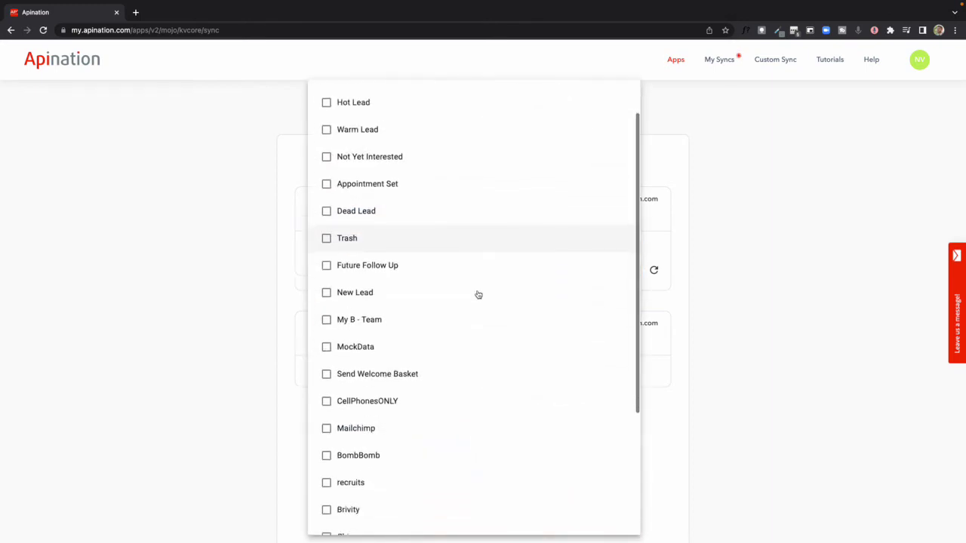
{"action": "scroll", "coordinate": [478, 295], "scroll_direction": "down", "scroll_amount": 3}
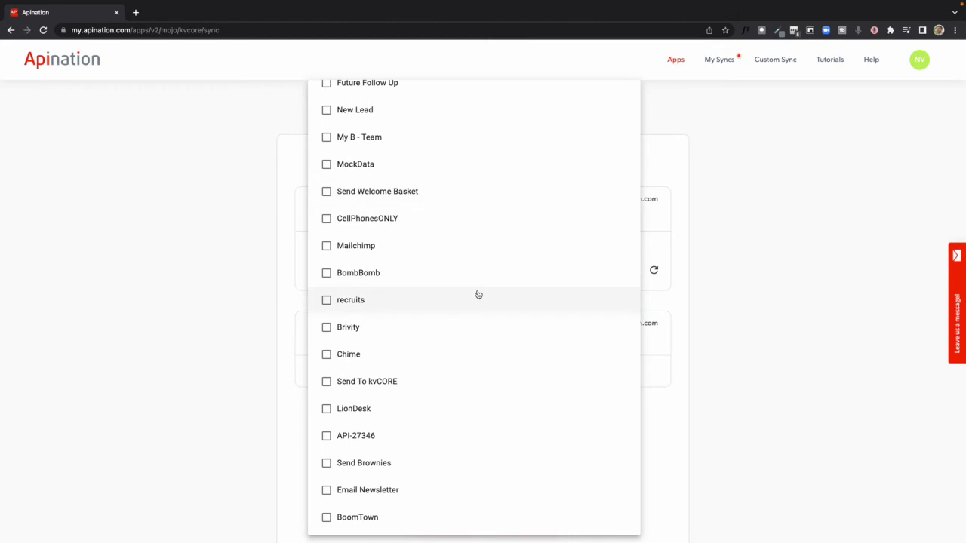
{"action": "scroll", "coordinate": [478, 295], "scroll_direction": "up", "scroll_amount": 1}
{"action": "left_click", "coordinate": [357, 414]}
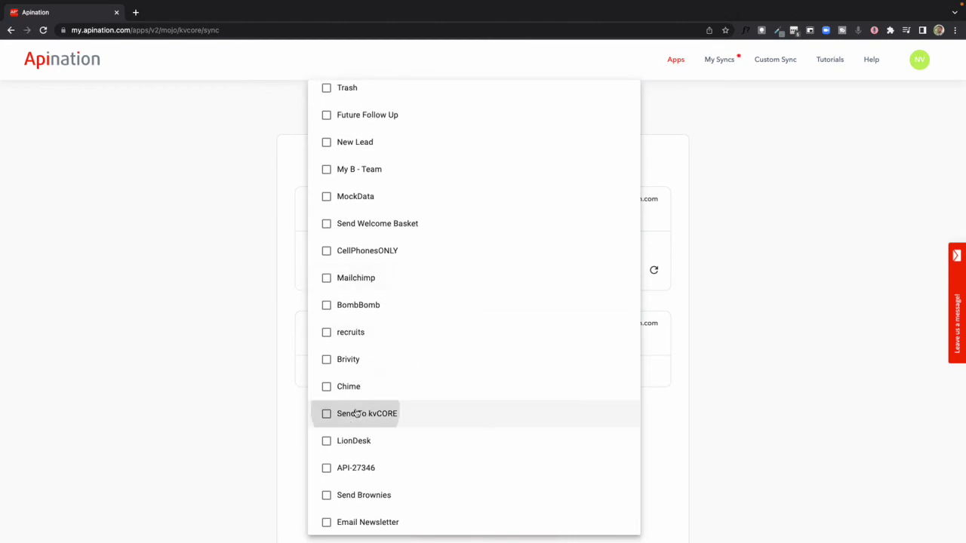
{"action": "left_click", "coordinate": [719, 443]}
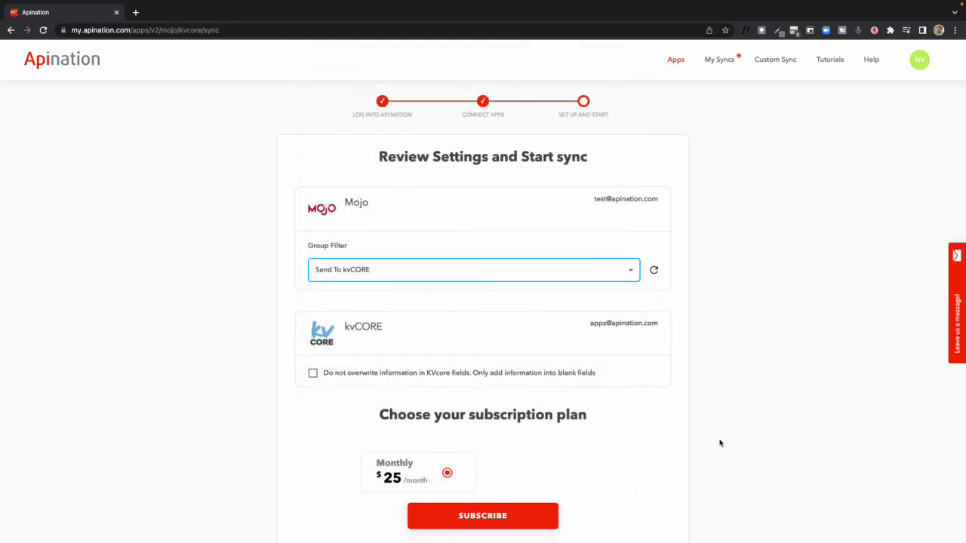
- Enable 'Do not overwrite information in KVcore fields' and subscribe to the monthly plan
{"action": "scroll", "coordinate": [512, 291], "scroll_direction": "down", "scroll_amount": 1}
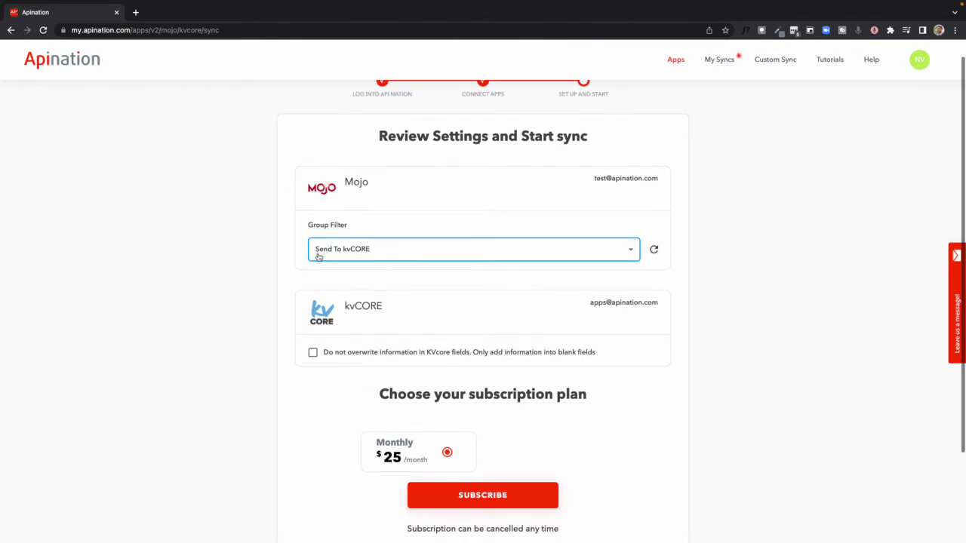
{"action": "left_click", "coordinate": [313, 353]}
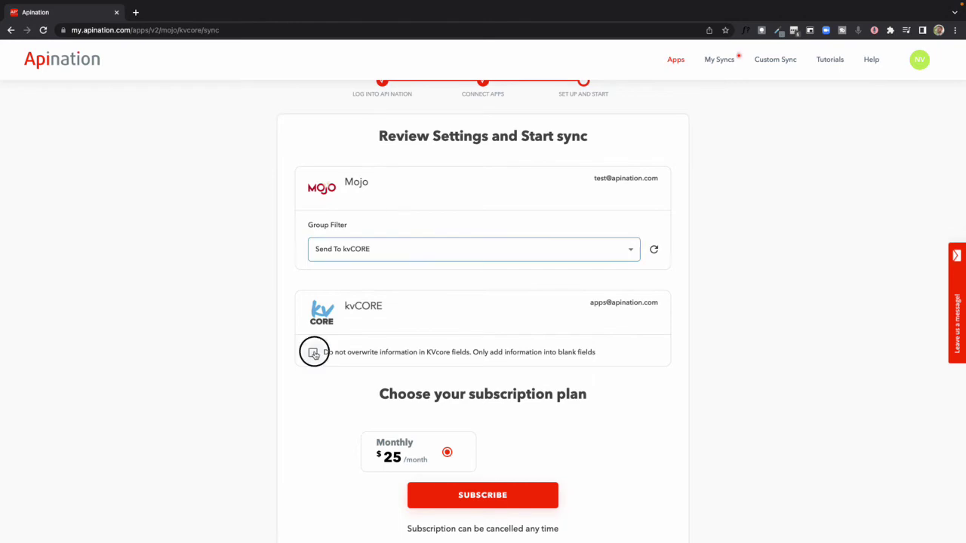
{"action": "scroll", "coordinate": [455, 369], "scroll_direction": "down", "scroll_amount": 2}
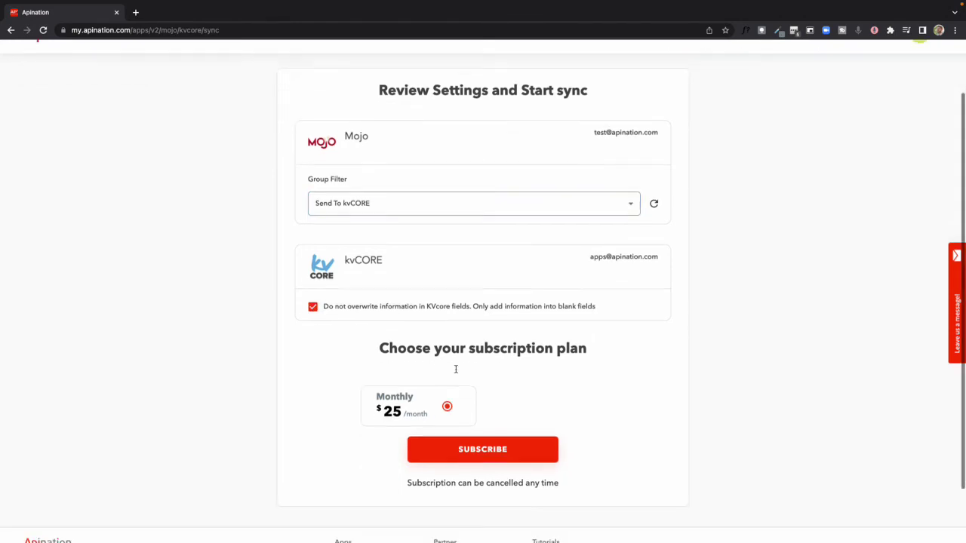
{"action": "scroll", "coordinate": [607, 330], "scroll_direction": "down", "scroll_amount": 1}
{"action": "left_click", "coordinate": [508, 407]}
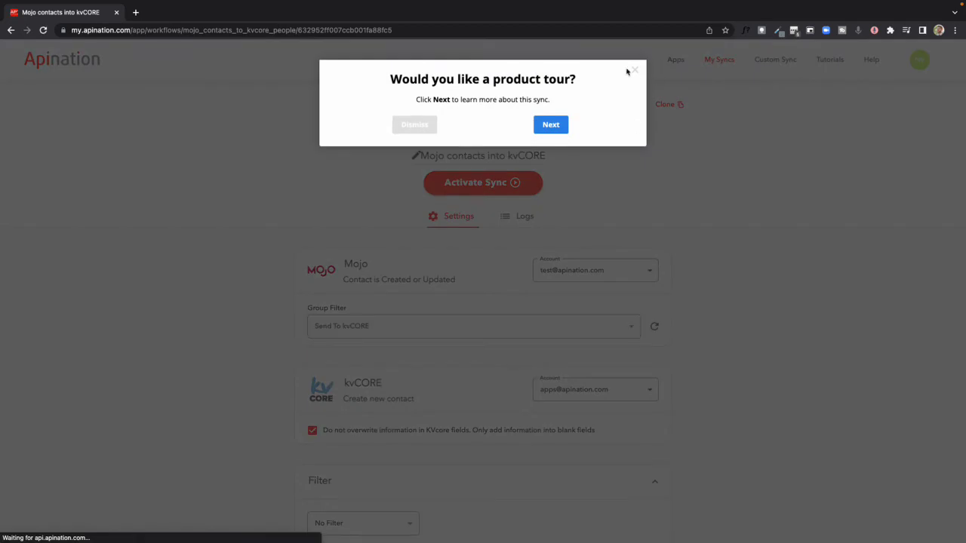
- Dismiss the product tour offer and bring the Filter and Mapping sections into view
{"action": "left_click", "coordinate": [634, 70]}
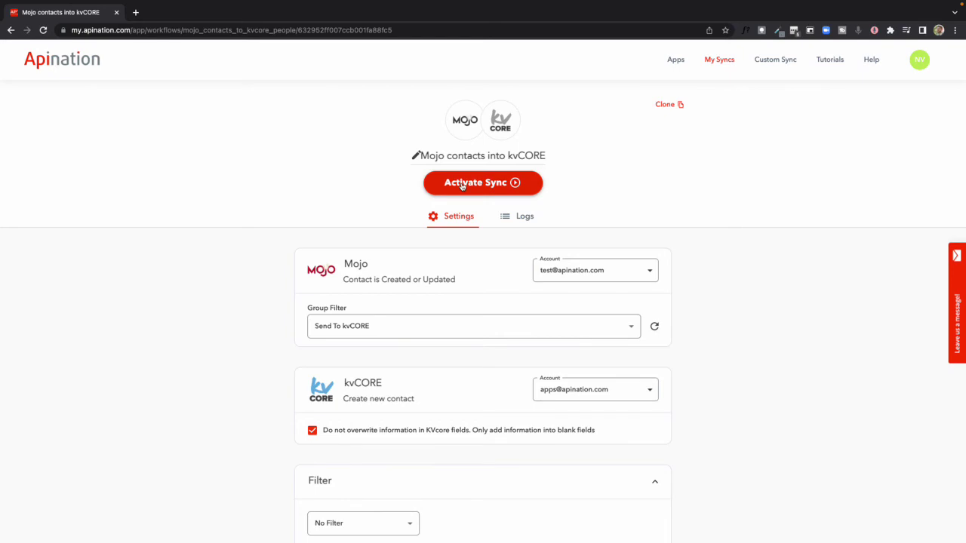
{"action": "scroll", "coordinate": [542, 216], "scroll_direction": "down", "scroll_amount": 3}
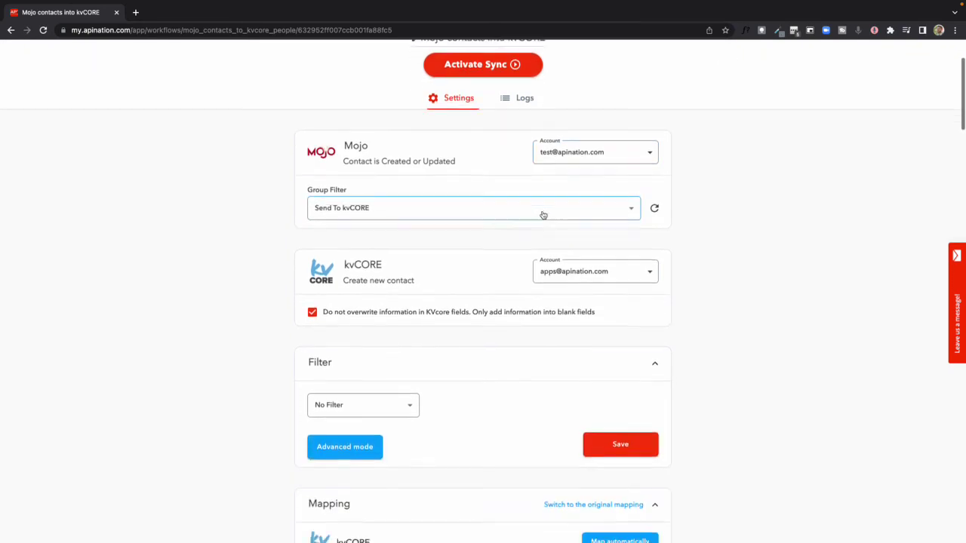
{"action": "scroll", "coordinate": [542, 216], "scroll_direction": "down", "scroll_amount": 2}
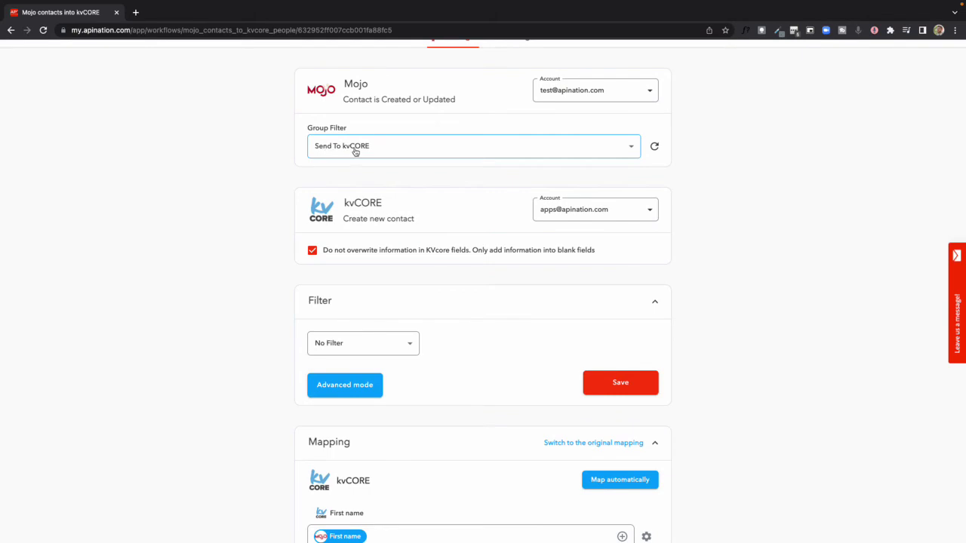
{"action": "scroll", "coordinate": [345, 244], "scroll_direction": "down", "scroll_amount": 1}
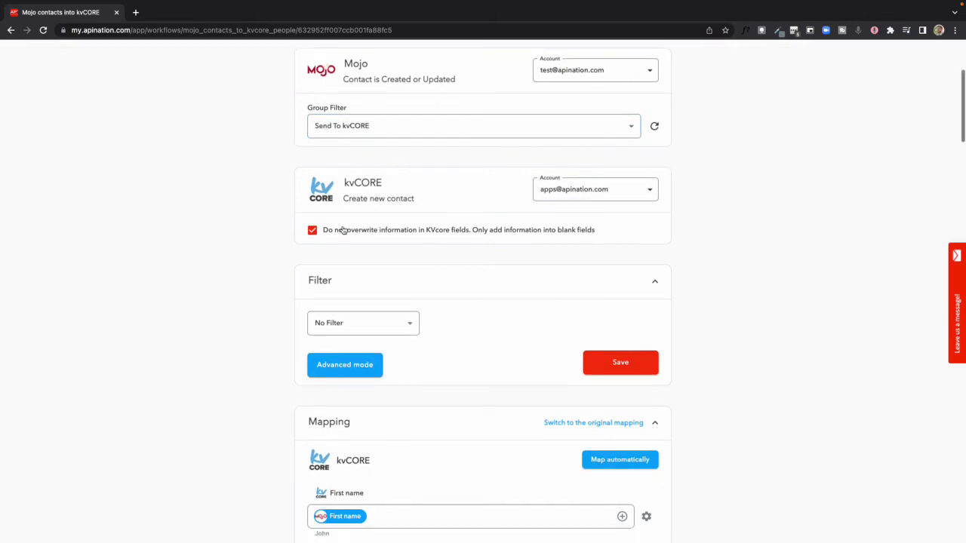
{"action": "scroll", "coordinate": [424, 259], "scroll_direction": "down", "scroll_amount": 5}
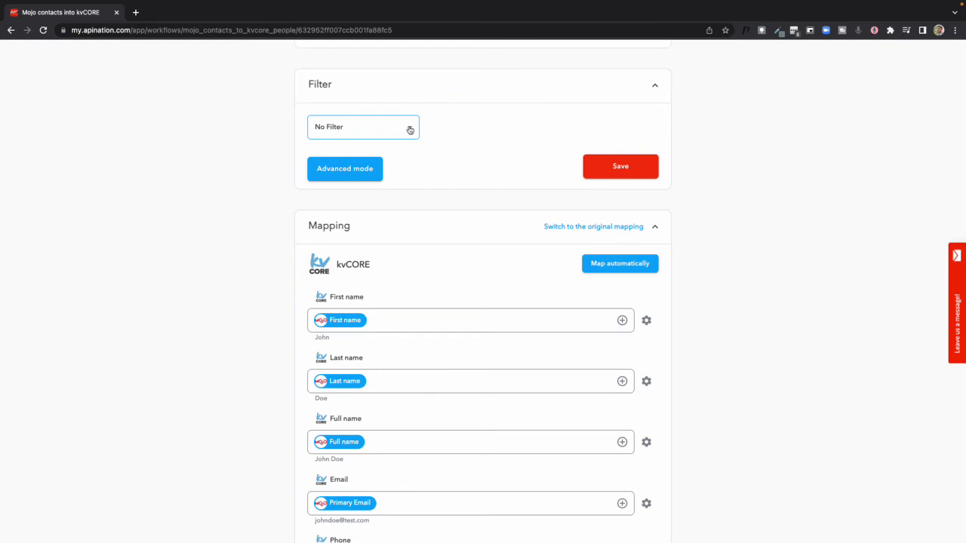
{"action": "scroll", "coordinate": [410, 130], "scroll_direction": "up", "scroll_amount": 7}
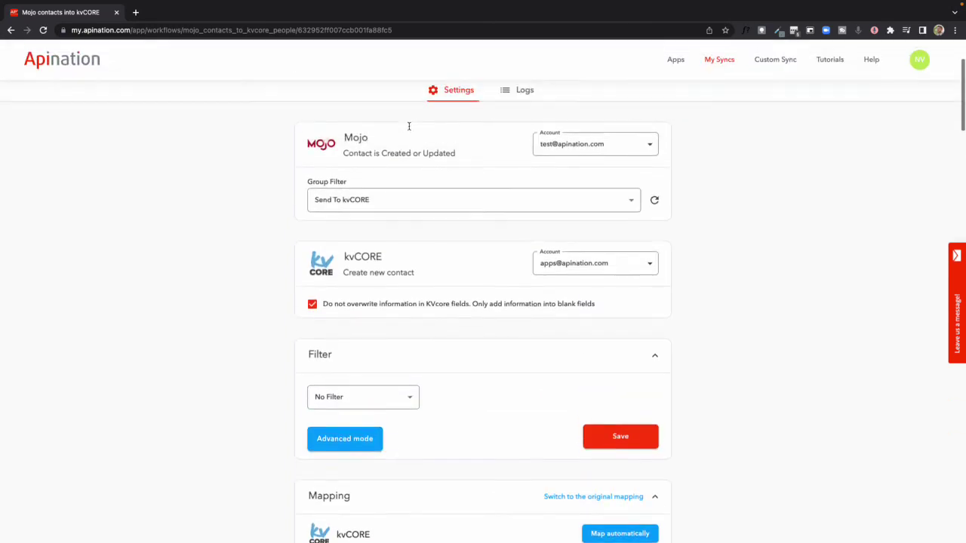
{"action": "left_click", "coordinate": [628, 211]}
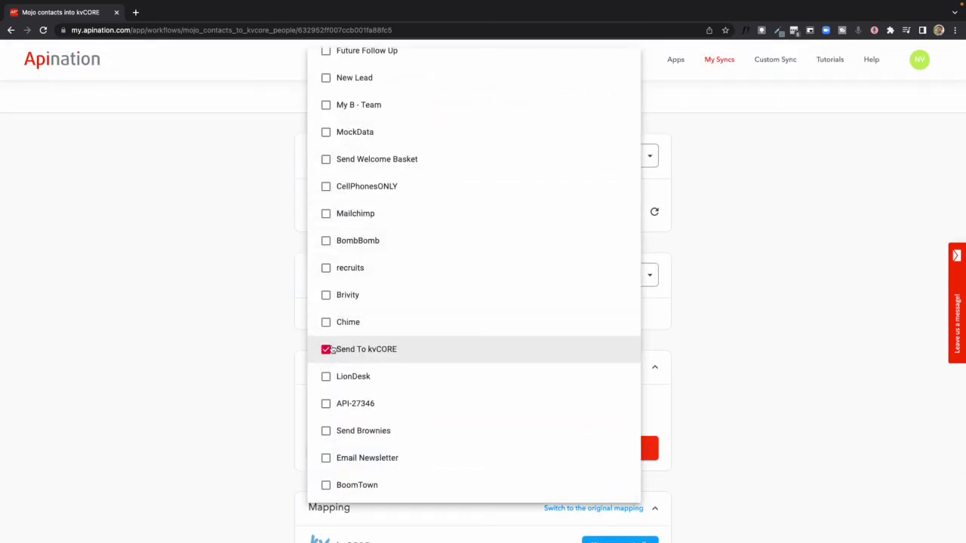
{"action": "scroll", "coordinate": [327, 351], "scroll_direction": "up", "scroll_amount": 5}
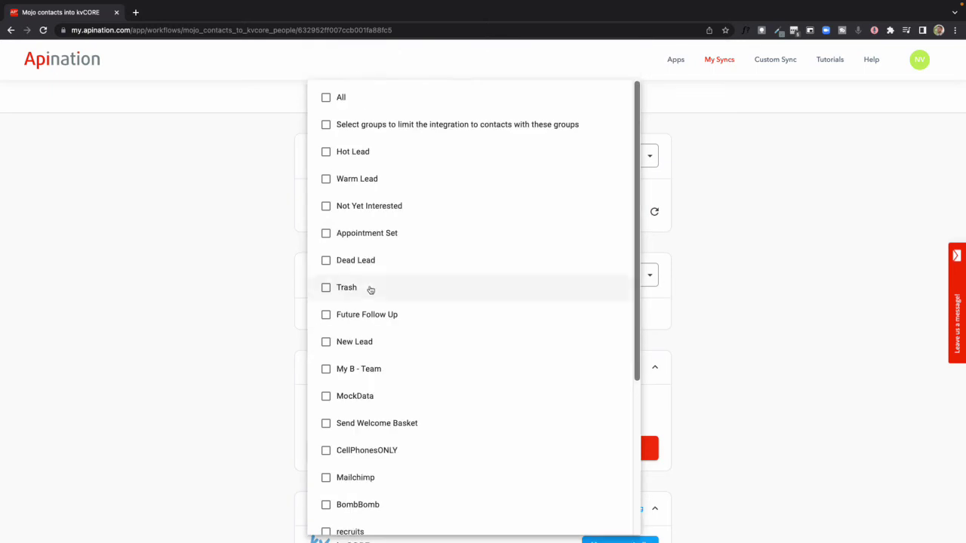
{"action": "left_click", "coordinate": [326, 98]}
{"action": "left_click", "coordinate": [248, 226]}
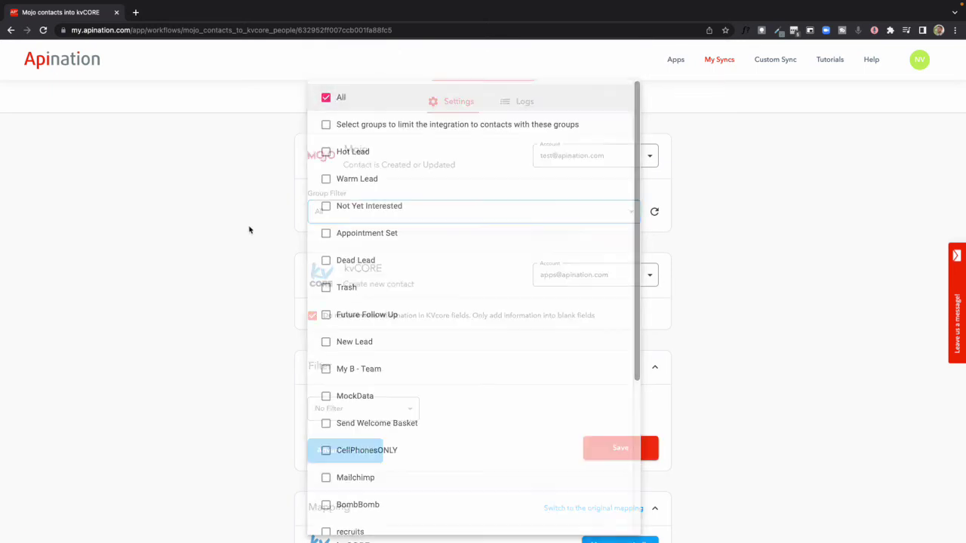
{"action": "scroll", "coordinate": [268, 274], "scroll_direction": "down", "scroll_amount": 2}
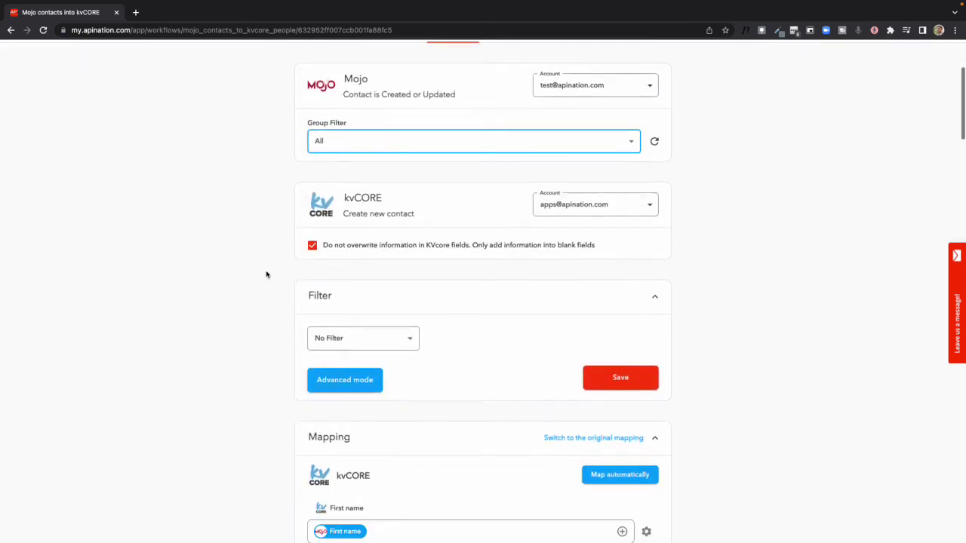
{"action": "left_click", "coordinate": [410, 339]}
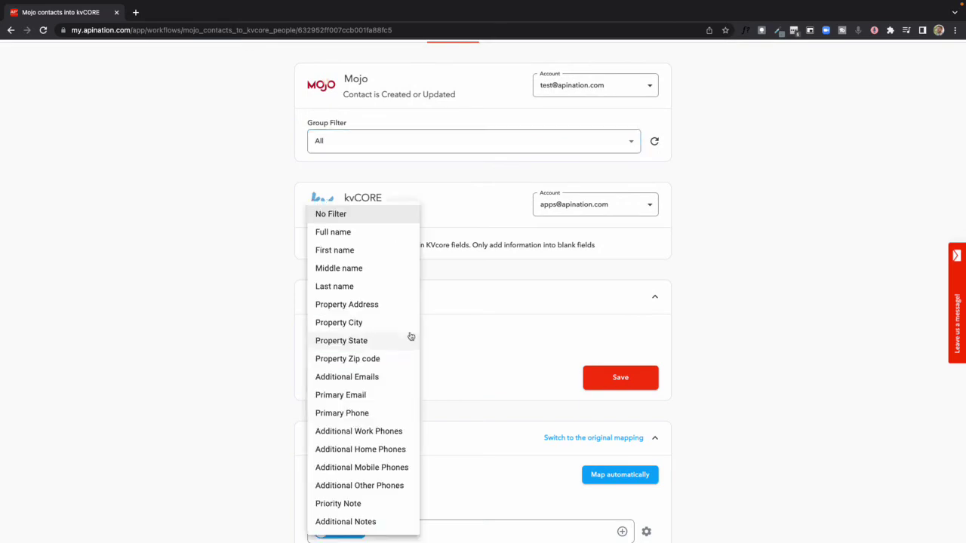
{"action": "left_click", "coordinate": [343, 505]}
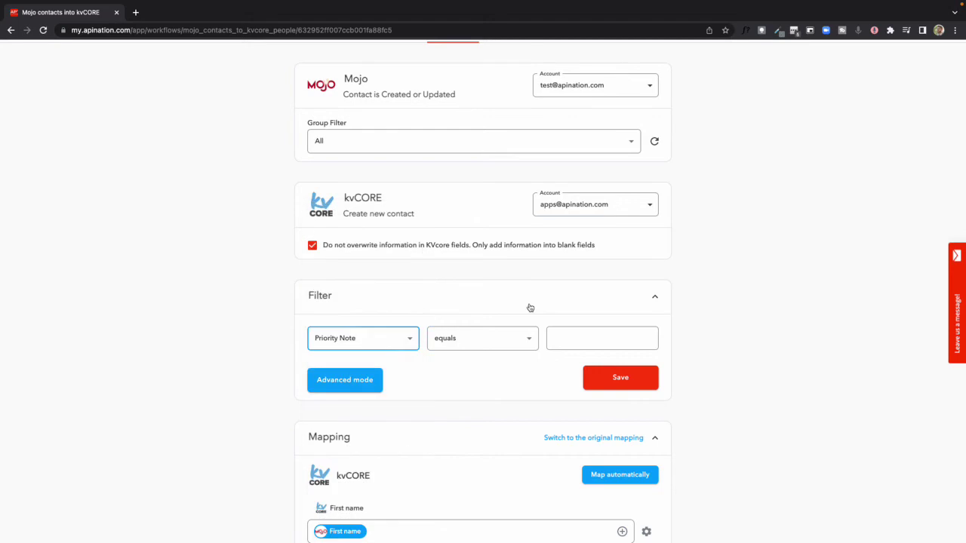
{"action": "left_click", "coordinate": [511, 338]}
{"action": "left_click", "coordinate": [473, 446]}
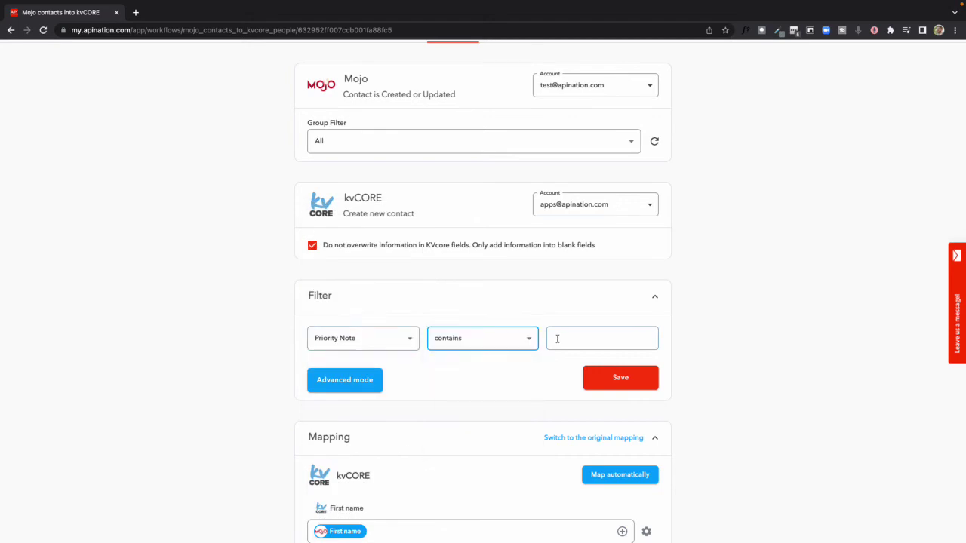
{"action": "left_click", "coordinate": [559, 338]}
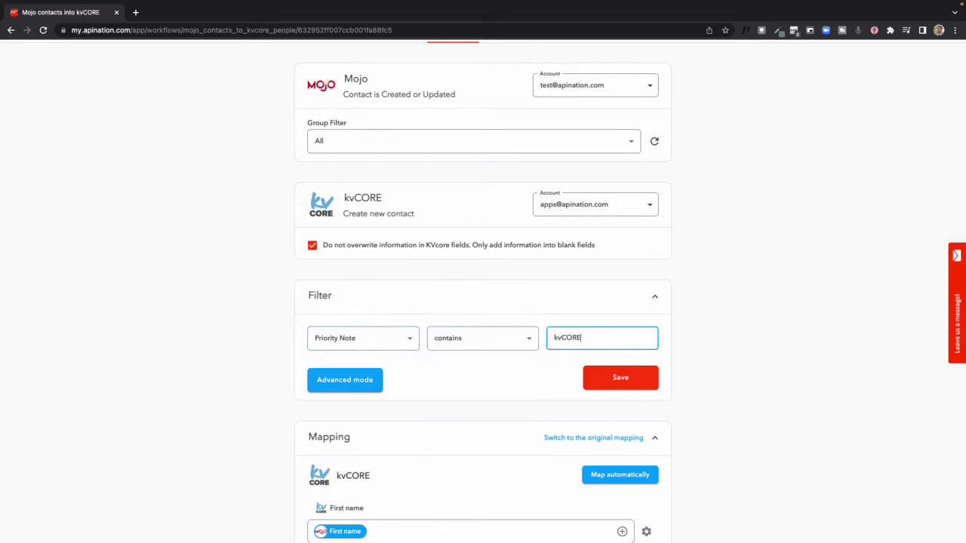
{"action": "left_click", "coordinate": [779, 325]}
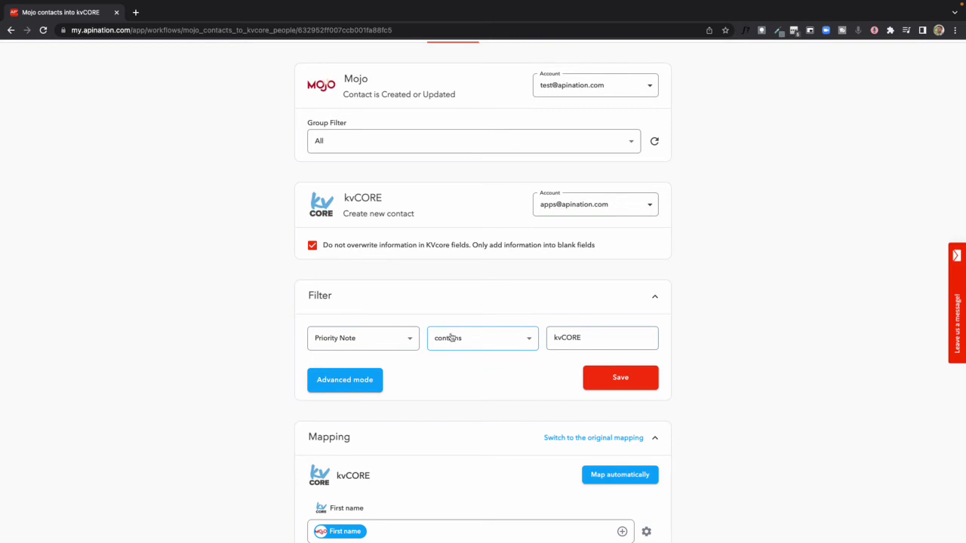
{"action": "left_click", "coordinate": [408, 339]}
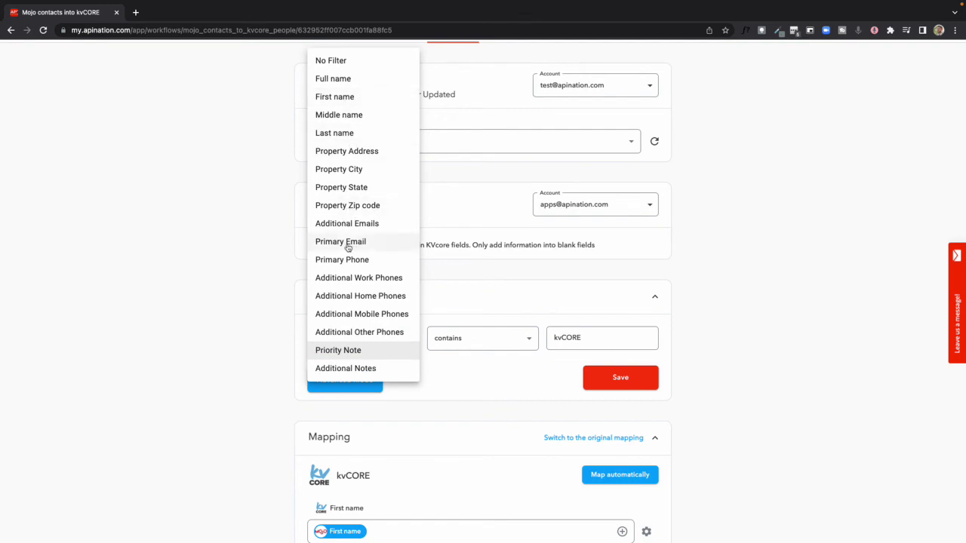
{"action": "left_click", "coordinate": [445, 354]}
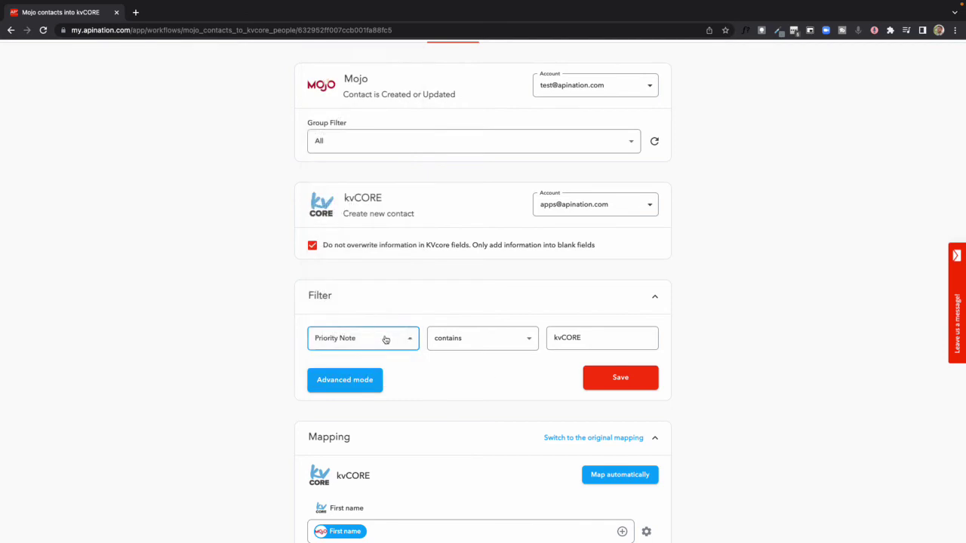
{"action": "left_click", "coordinate": [386, 339]}
{"action": "left_click", "coordinate": [332, 61]}
{"action": "left_click", "coordinate": [528, 143]}
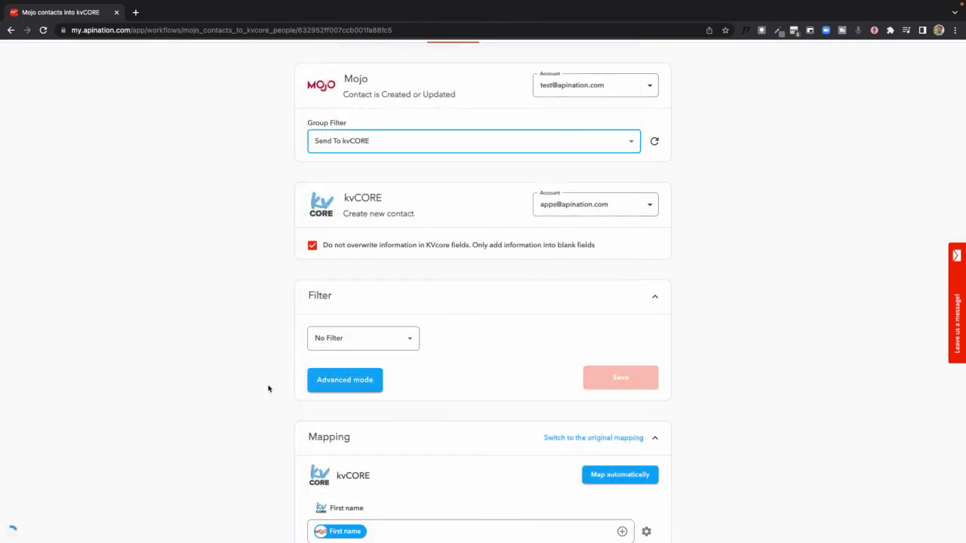
{"action": "scroll", "coordinate": [270, 384], "scroll_direction": "down", "scroll_amount": 3}
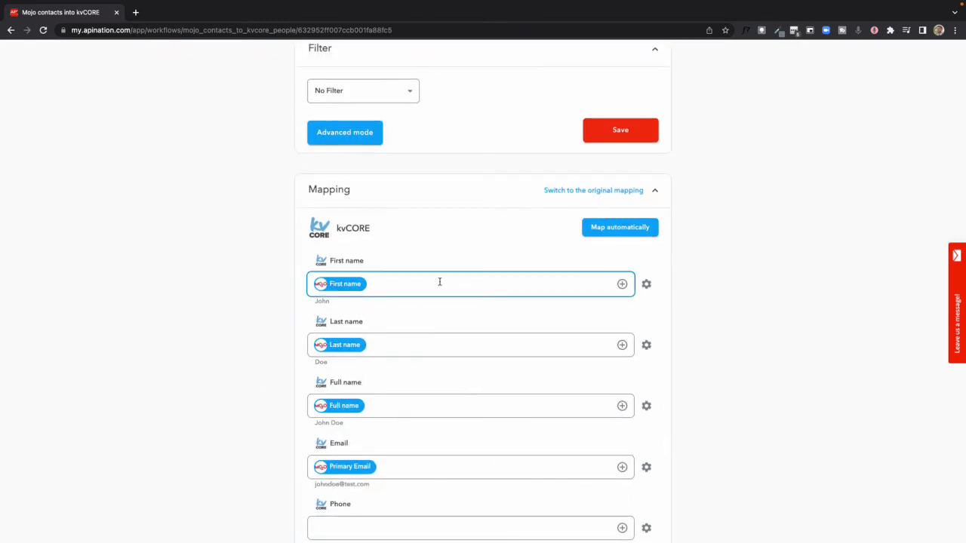
{"action": "scroll", "coordinate": [441, 281], "scroll_direction": "down", "scroll_amount": 1}
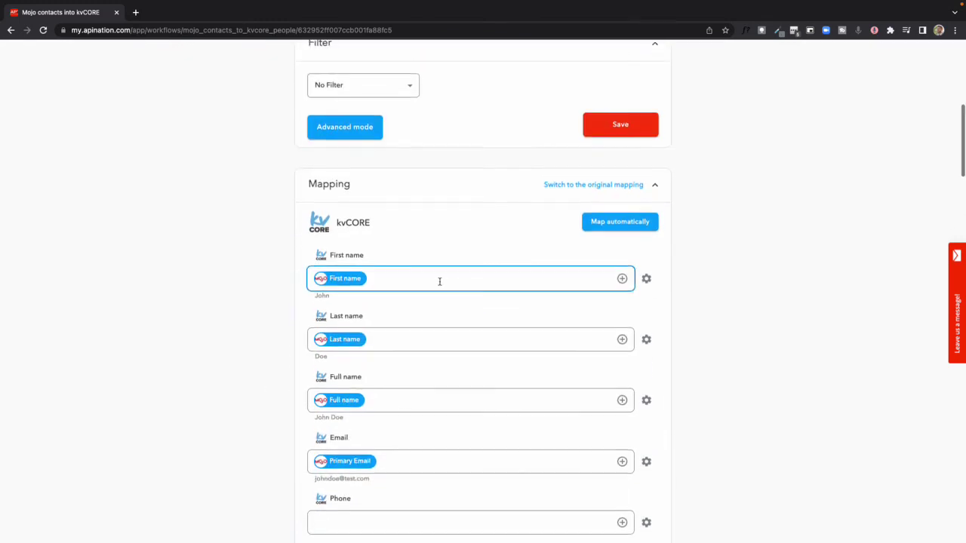
{"action": "left_click", "coordinate": [572, 153]}
{"action": "scroll", "coordinate": [544, 315], "scroll_direction": "down", "scroll_amount": 3}
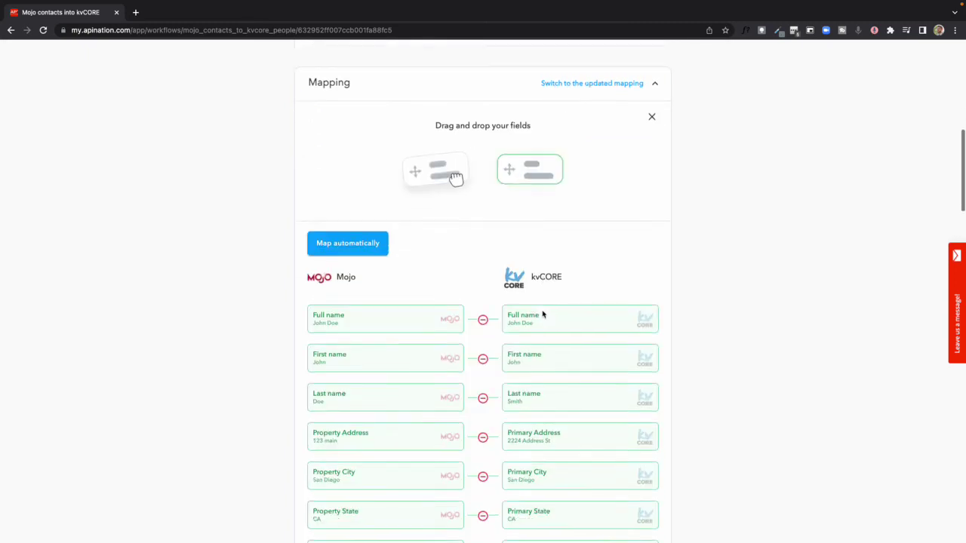
{"action": "scroll", "coordinate": [557, 453], "scroll_direction": "down", "scroll_amount": 7}
{"action": "scroll", "coordinate": [556, 452], "scroll_direction": "down", "scroll_amount": 15}
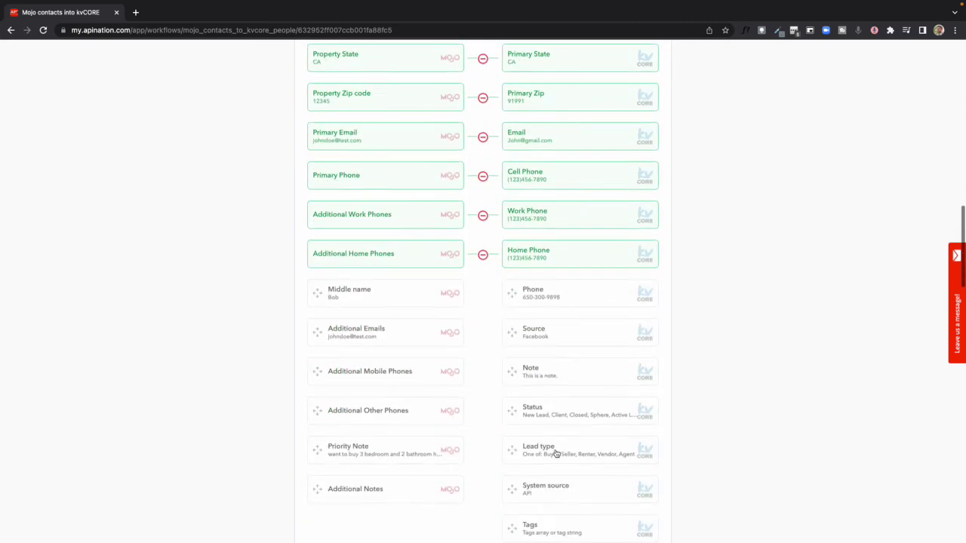
{"action": "scroll", "coordinate": [557, 455], "scroll_direction": "up", "scroll_amount": 8}
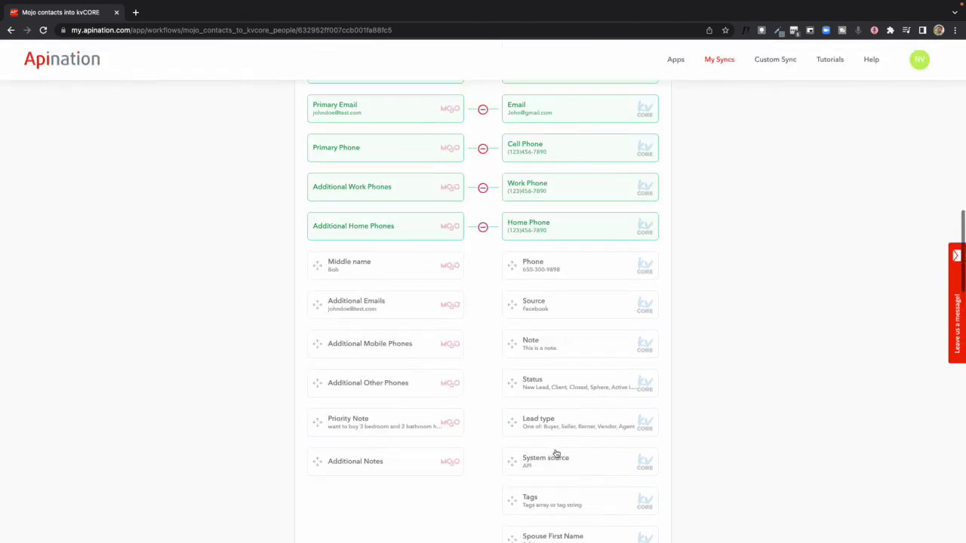
{"action": "scroll", "coordinate": [557, 453], "scroll_direction": "up", "scroll_amount": 7}
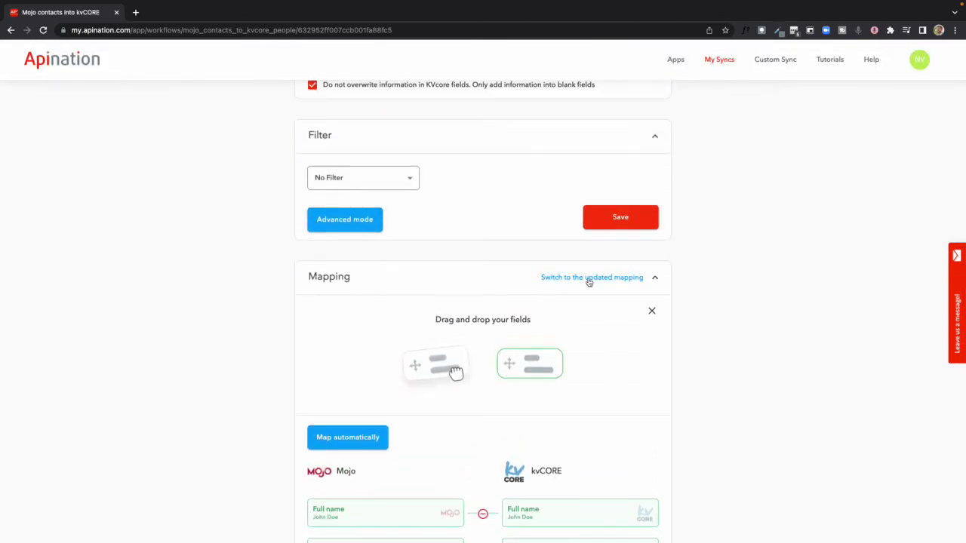
{"action": "left_click", "coordinate": [589, 278]}
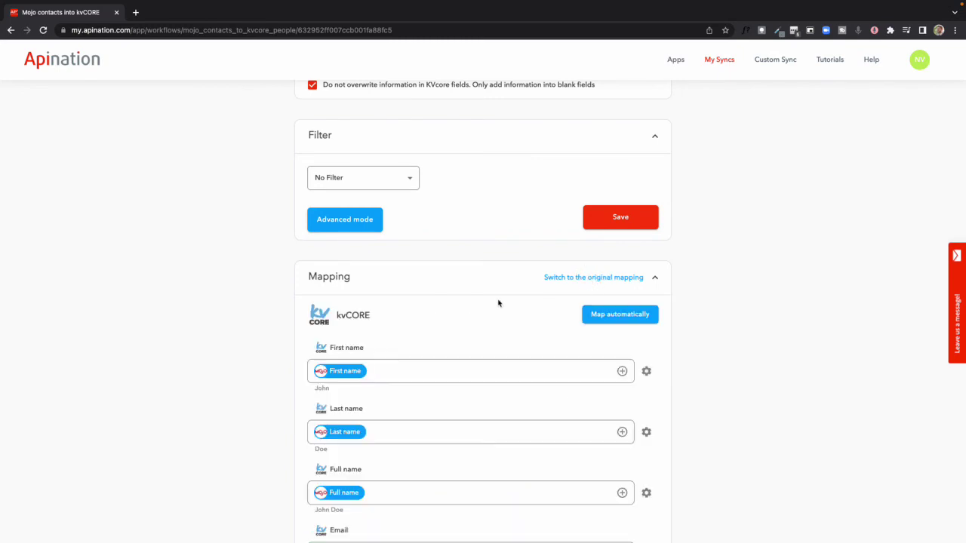
{"action": "scroll", "coordinate": [499, 304], "scroll_direction": "down", "scroll_amount": 3}
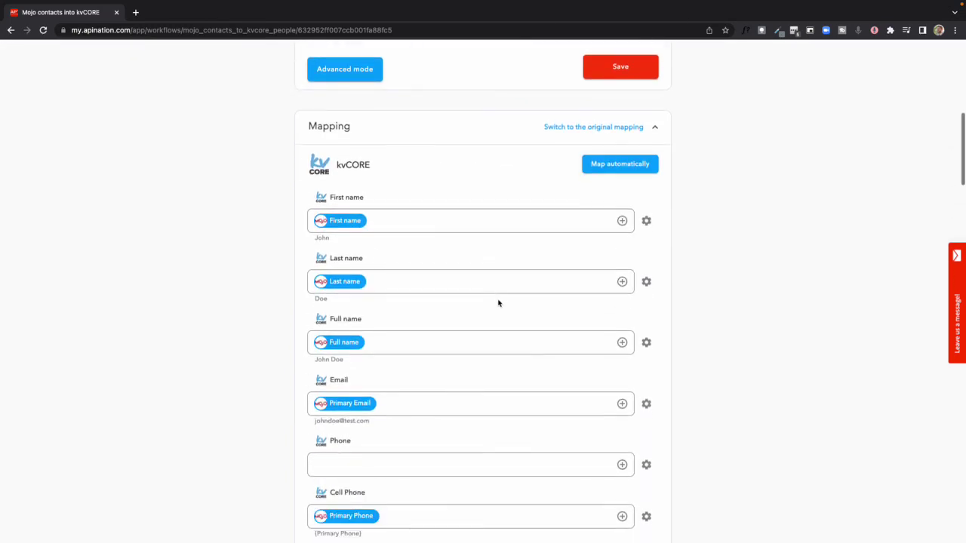
{"action": "scroll", "coordinate": [498, 303], "scroll_direction": "down", "scroll_amount": 1}
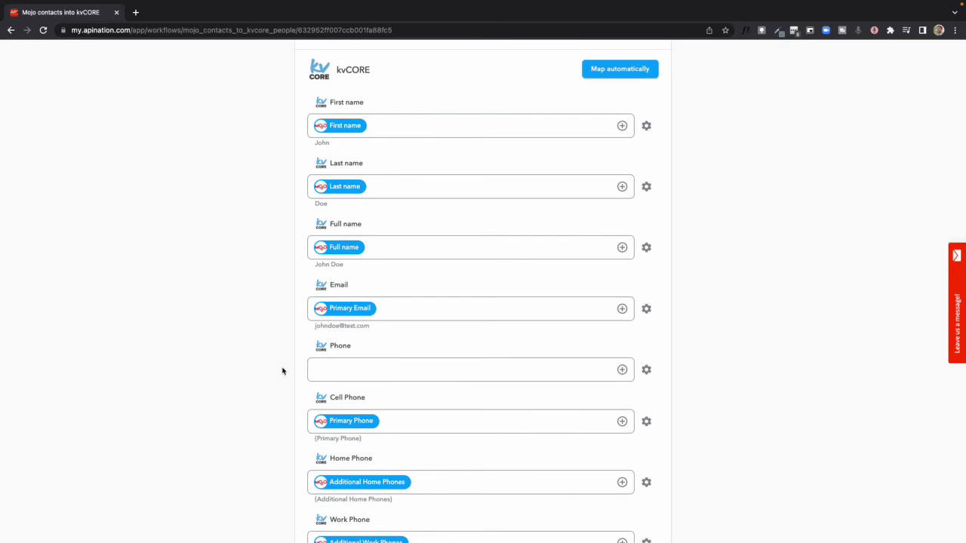
{"action": "scroll", "coordinate": [285, 369], "scroll_direction": "down", "scroll_amount": 1}
- Map Mojo's Primary Phone into the kvCORE Phone field, found by searching 'ph'
{"action": "left_click", "coordinate": [348, 349]}
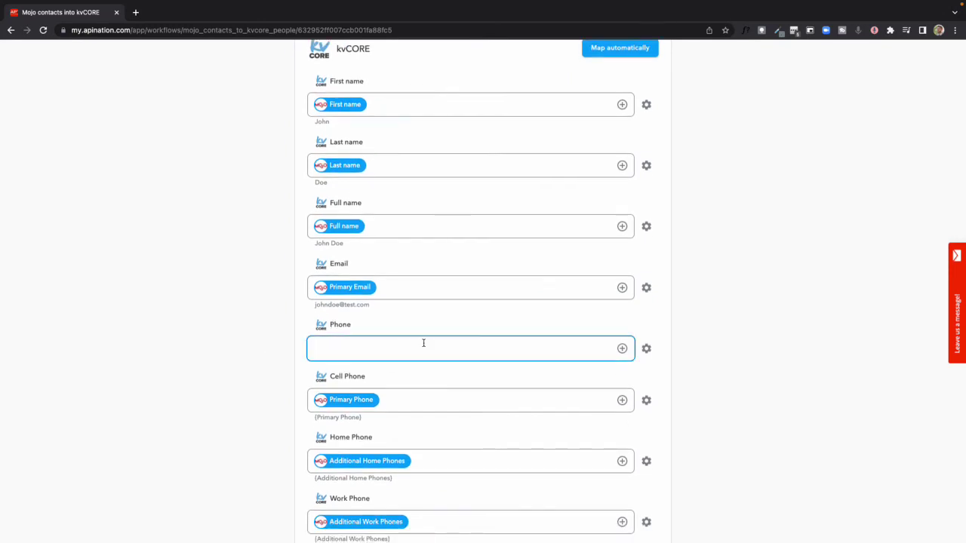
{"action": "left_click", "coordinate": [622, 349]}
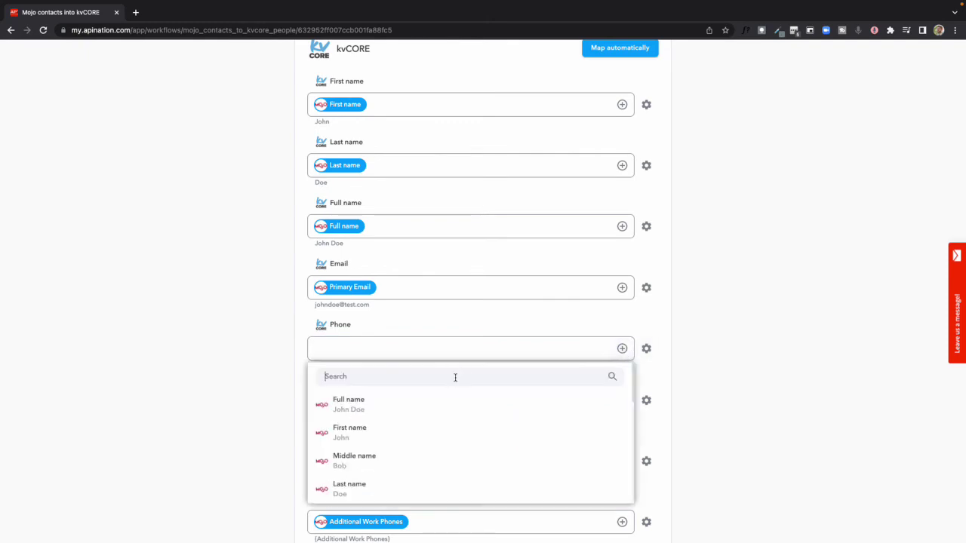
{"action": "type", "text": "ph"}
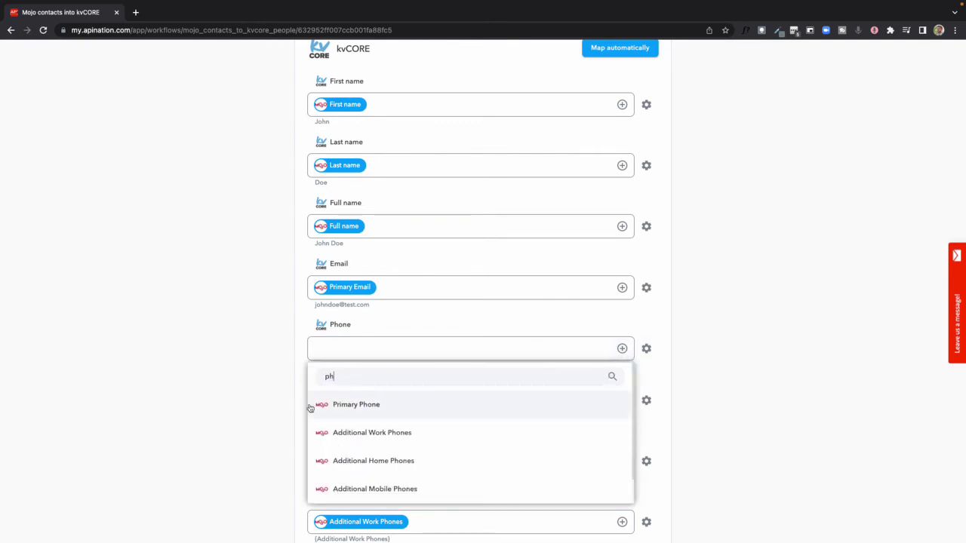
{"action": "left_click", "coordinate": [356, 405]}
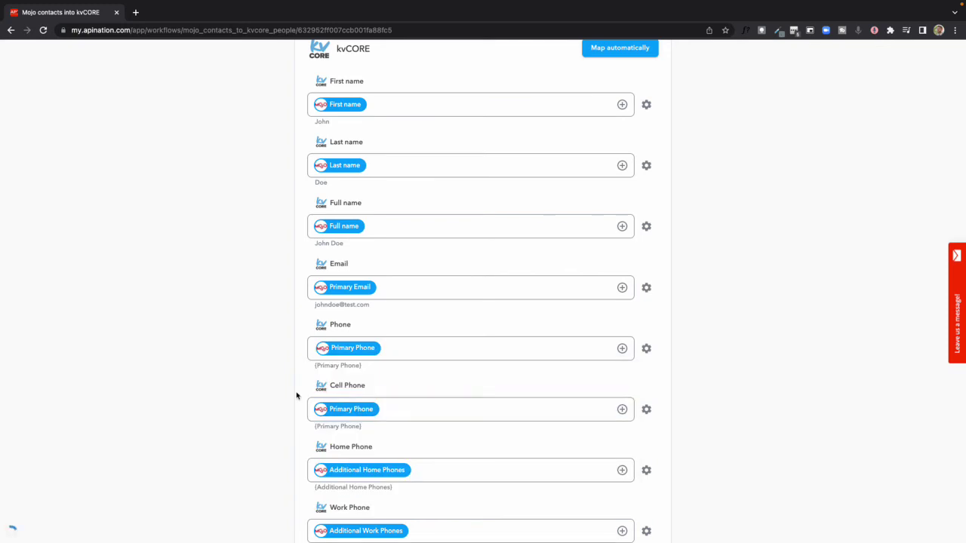
{"action": "scroll", "coordinate": [309, 415], "scroll_direction": "down", "scroll_amount": 6}
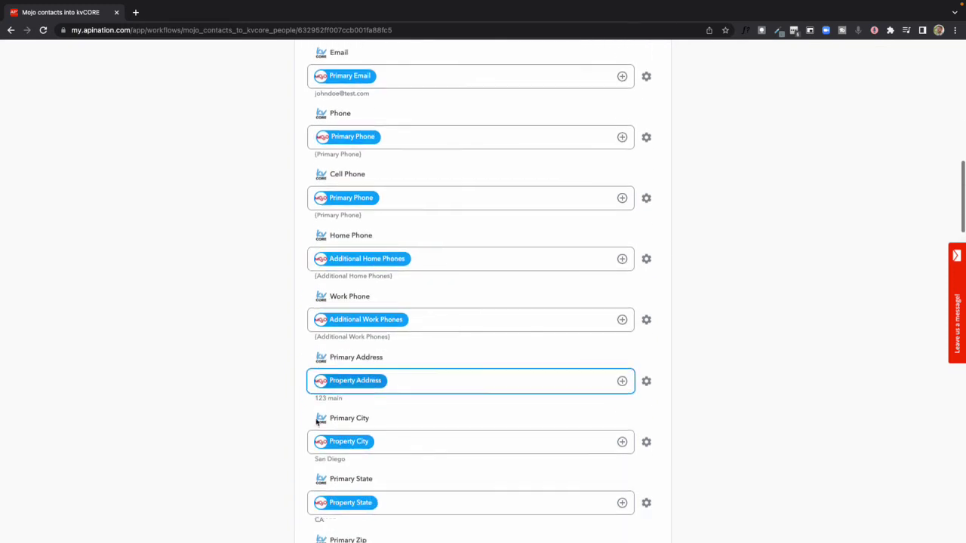
{"action": "scroll", "coordinate": [316, 423], "scroll_direction": "down", "scroll_amount": 1}
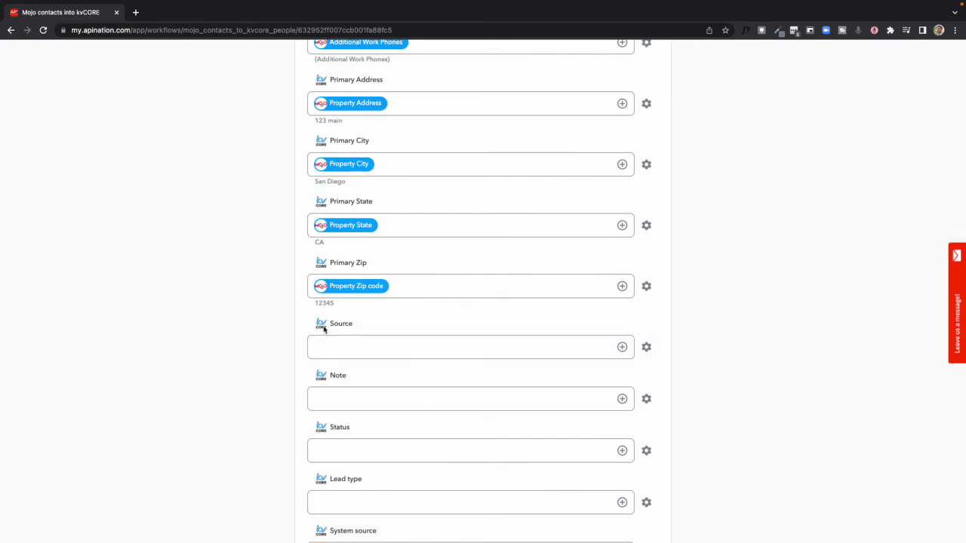
{"action": "left_click", "coordinate": [622, 347]}
- Enter the fixed text MojoDialer as the kvCORE Source value
{"action": "scroll", "coordinate": [425, 428], "scroll_direction": "down", "scroll_amount": 3}
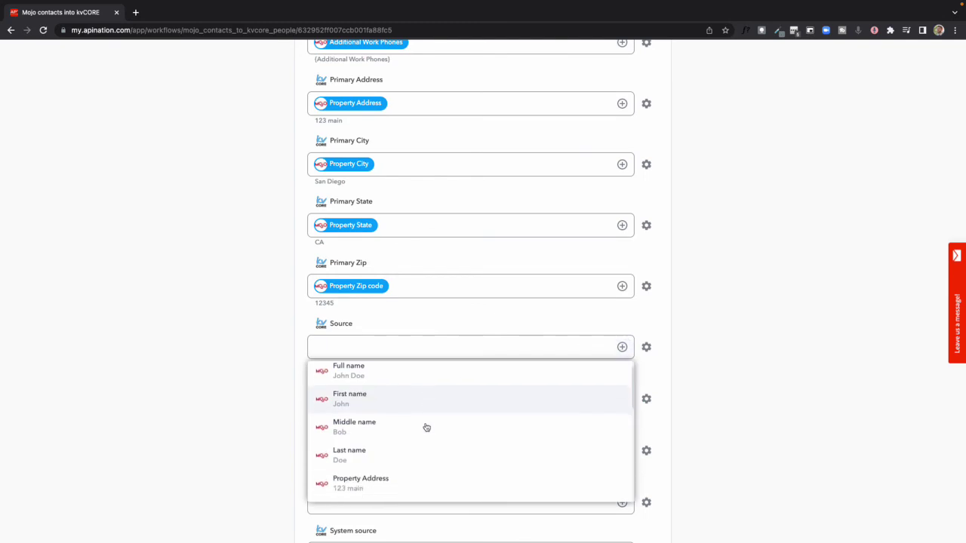
{"action": "scroll", "coordinate": [427, 427], "scroll_direction": "down", "scroll_amount": 5}
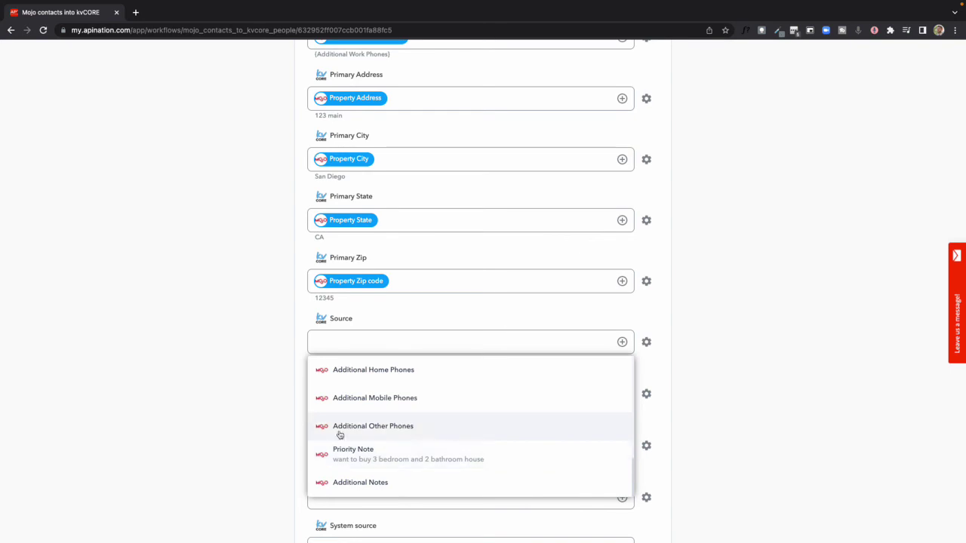
{"action": "left_click", "coordinate": [258, 427]}
{"action": "left_click", "coordinate": [362, 336]}
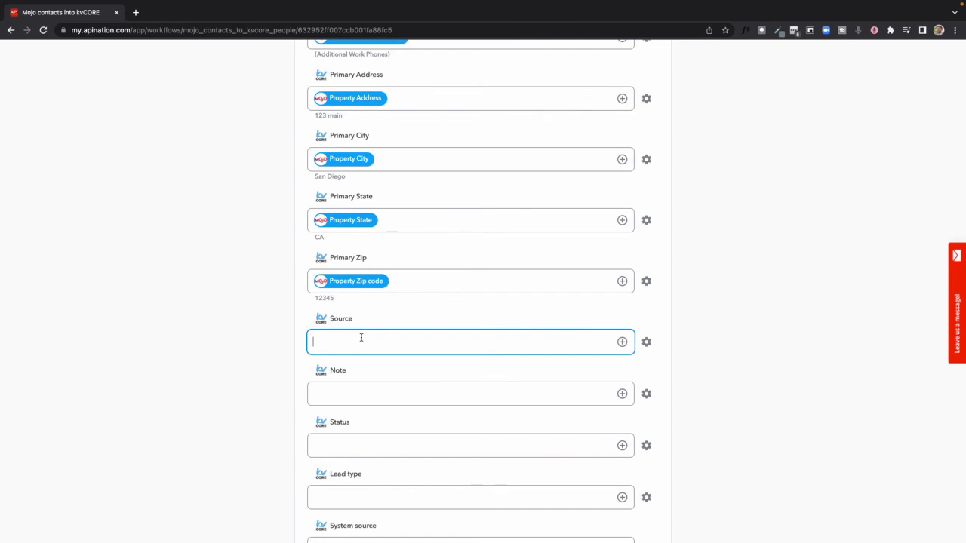
{"action": "type", "text": "MojoDialer"}
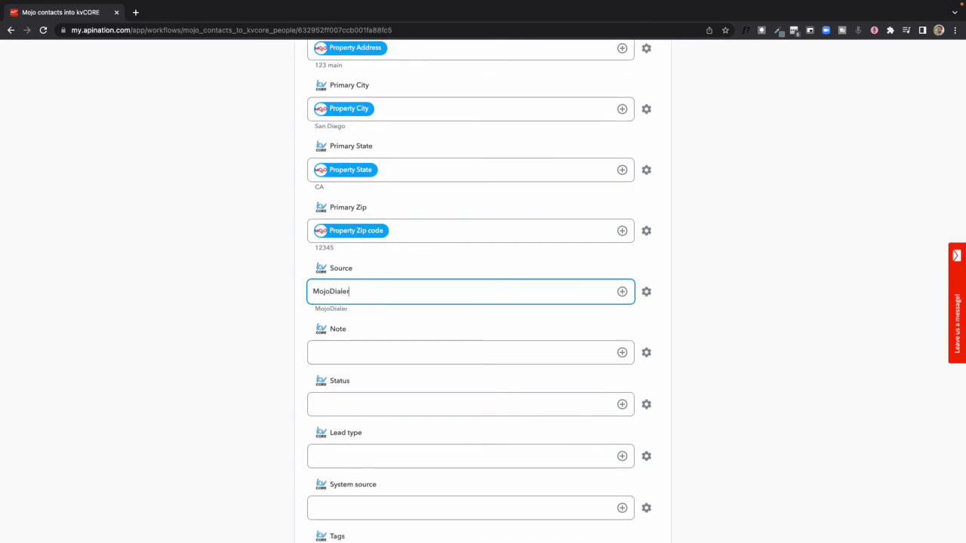
{"action": "left_click", "coordinate": [281, 326]}
{"action": "left_click", "coordinate": [323, 298]}
{"action": "left_click", "coordinate": [348, 240]}
{"action": "scroll", "coordinate": [293, 335], "scroll_direction": "down", "scroll_amount": 3}
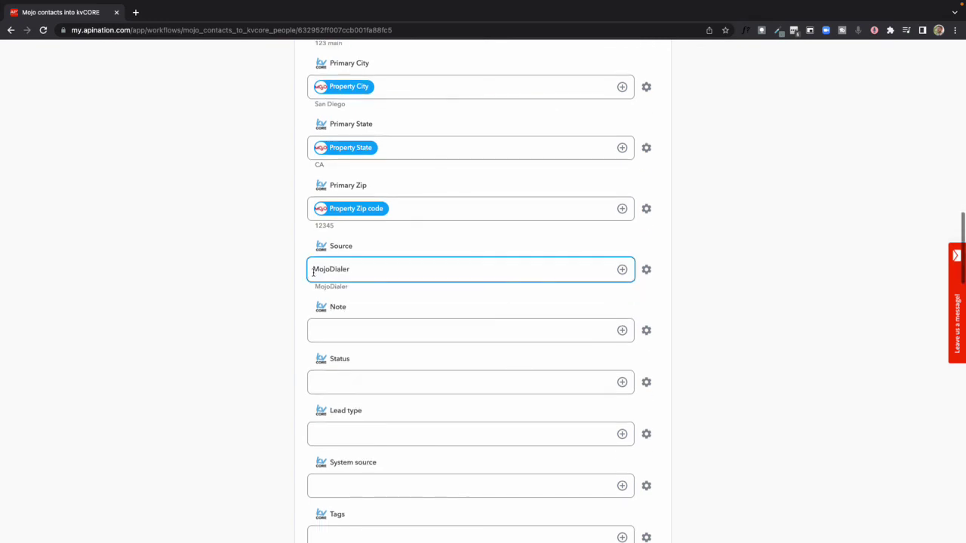
- Clear the partly typed '#MojoeDi' tag so the kvCORE Tags field stays empty
{"action": "scroll", "coordinate": [300, 332], "scroll_direction": "down", "scroll_amount": 1}
{"action": "left_click", "coordinate": [334, 390]}
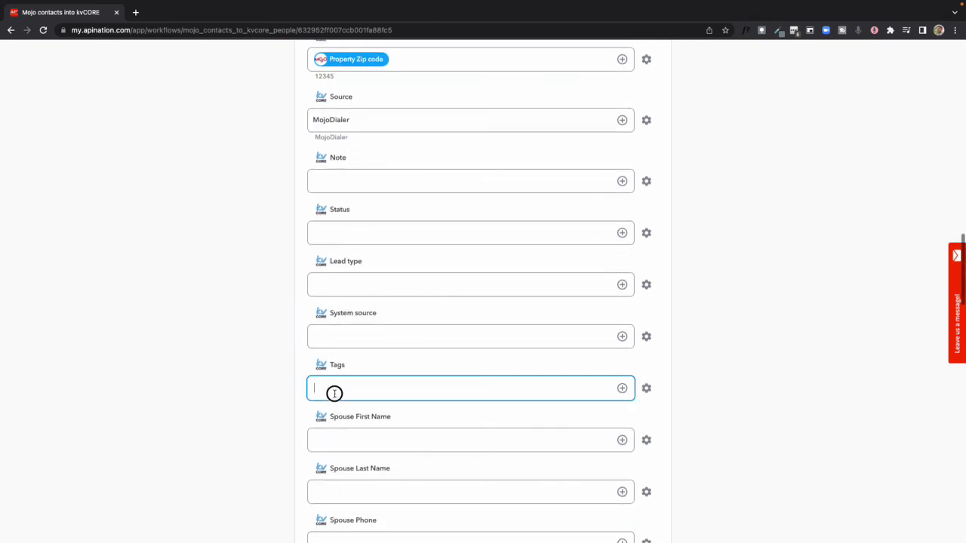
{"action": "type", "text": "#"}
{"action": "scroll", "coordinate": [468, 352], "scroll_direction": "down", "scroll_amount": 3}
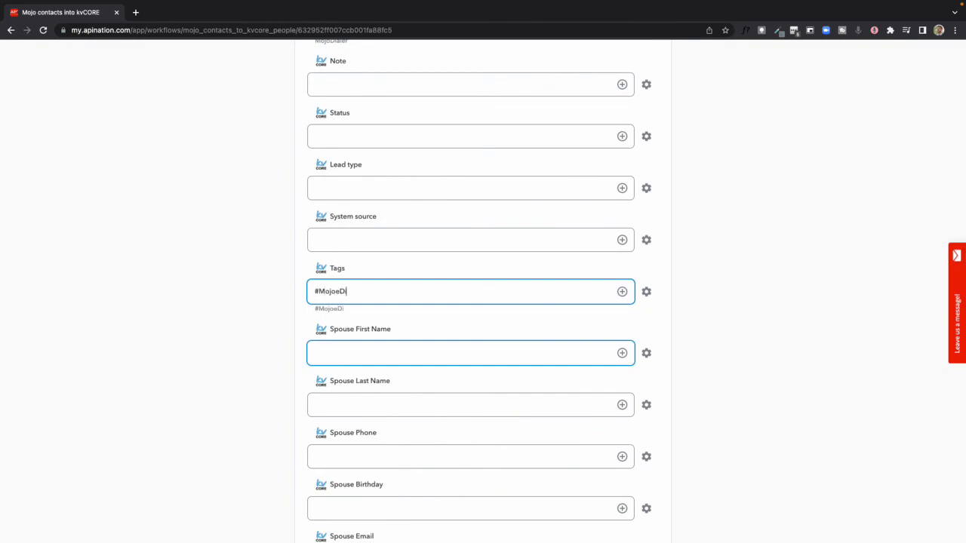
{"action": "type", "text": "MojoeDi"}
{"action": "key", "text": "BackSpace"}
{"action": "key", "text": "BackSpace"}
{"action": "key", "text": "BackSpace"}
{"action": "key", "text": "BackSpace"}
{"action": "key", "text": "BackSpace"}
{"action": "key", "text": "BackSpace"}
{"action": "key", "text": "BackSpace"}
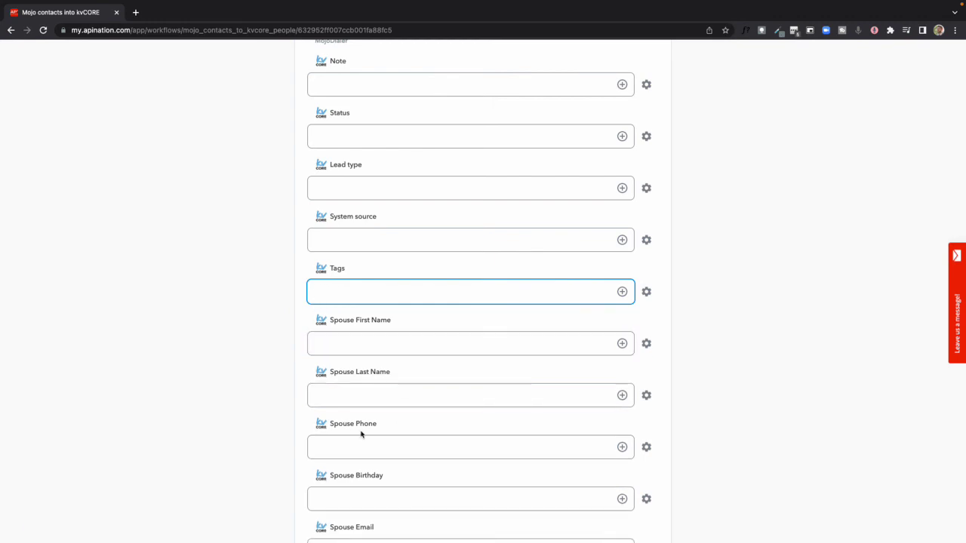
{"action": "left_click", "coordinate": [268, 420]}
{"action": "scroll", "coordinate": [267, 419], "scroll_direction": "up", "scroll_amount": 3}
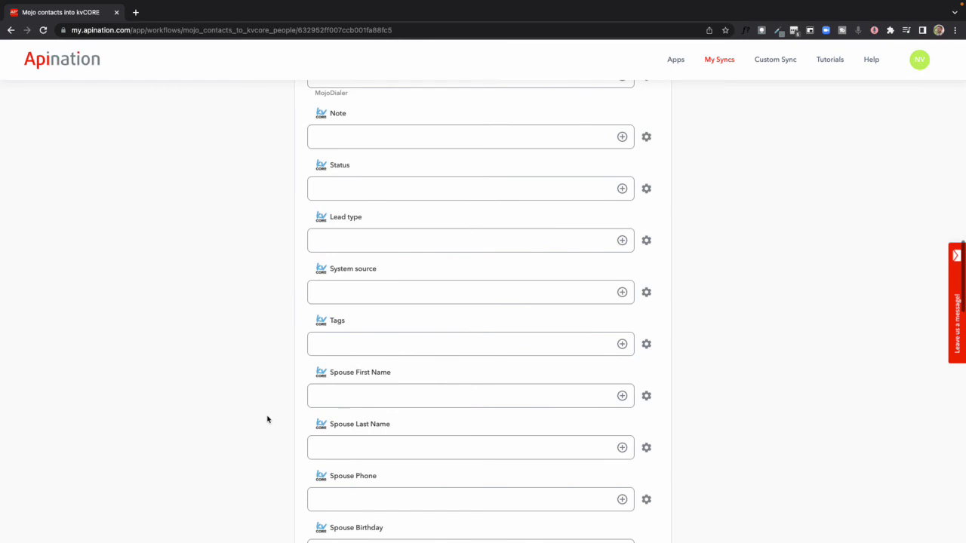
{"action": "scroll", "coordinate": [268, 420], "scroll_direction": "up", "scroll_amount": 1}
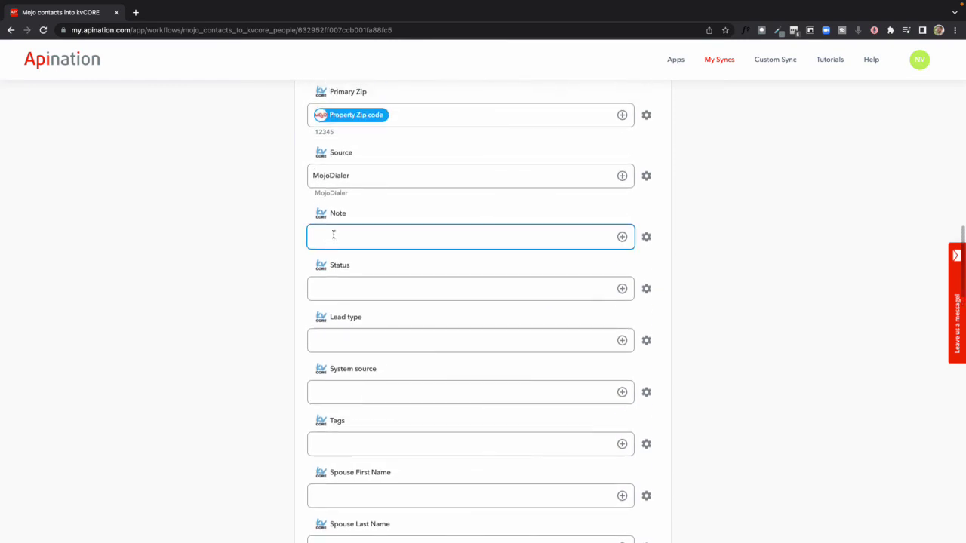
- Map Mojo's Priority Note into the kvCORE Note field
{"action": "left_click", "coordinate": [623, 238]}
{"action": "type", "text": "n"}
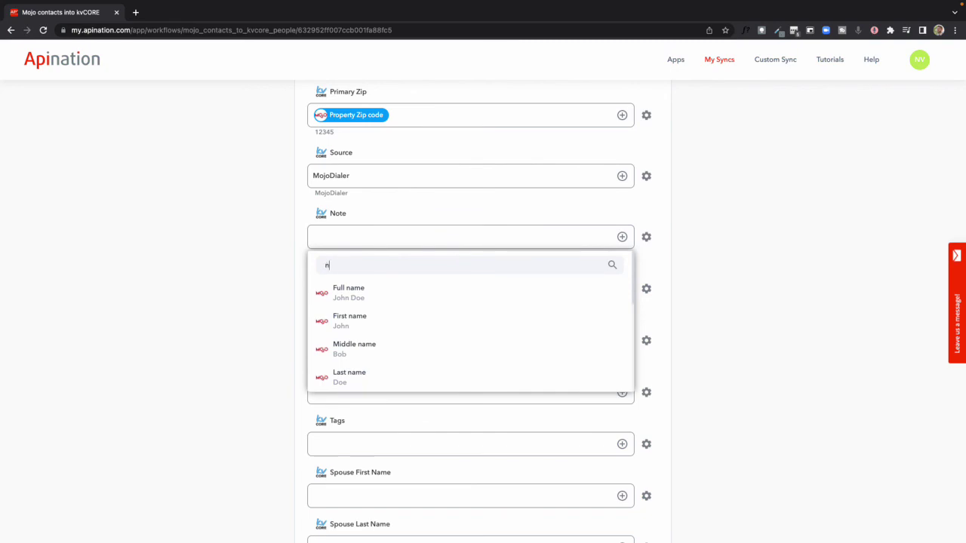
{"action": "type", "text": "ote"}
{"action": "left_click", "coordinate": [388, 300]}
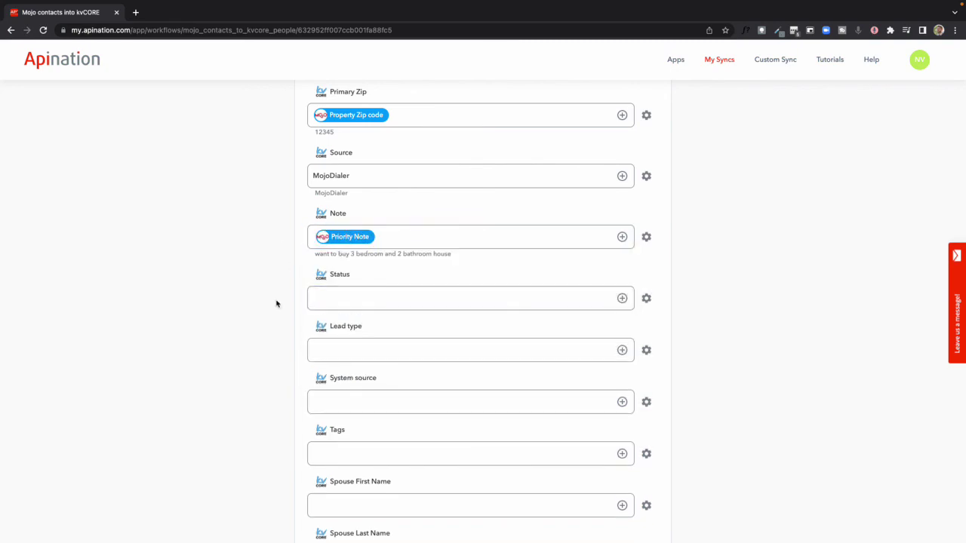
{"action": "scroll", "coordinate": [296, 347], "scroll_direction": "down", "scroll_amount": 6}
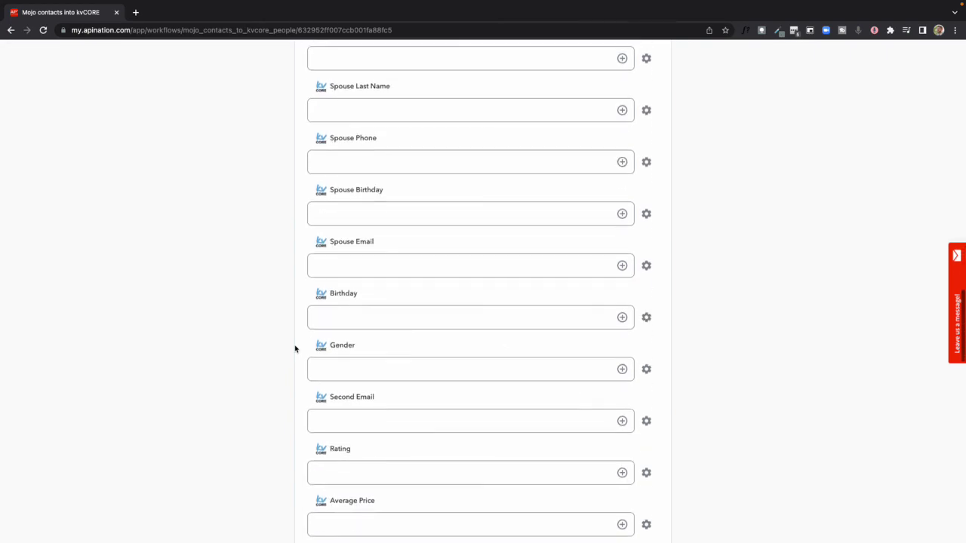
{"action": "scroll", "coordinate": [295, 349], "scroll_direction": "down", "scroll_amount": 5}
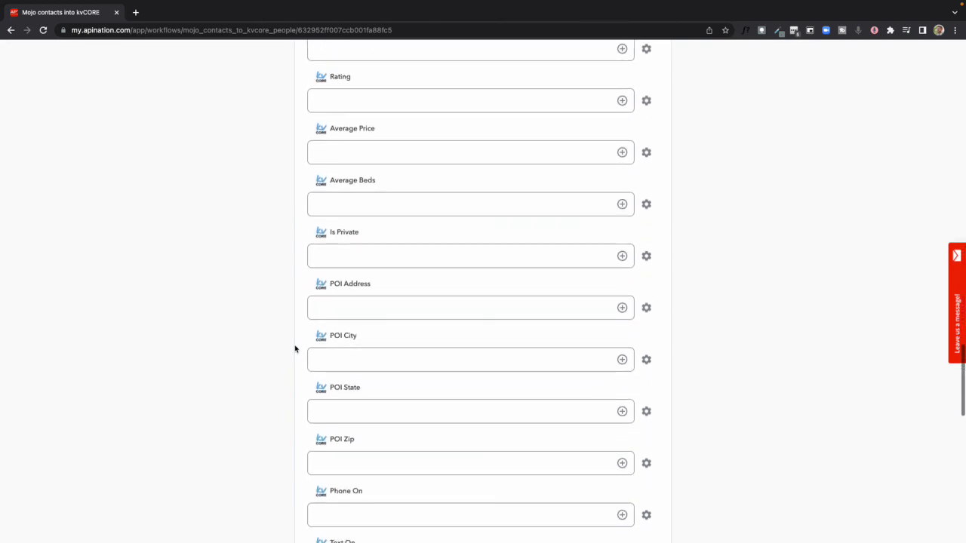
{"action": "scroll", "coordinate": [295, 349], "scroll_direction": "down", "scroll_amount": 6}
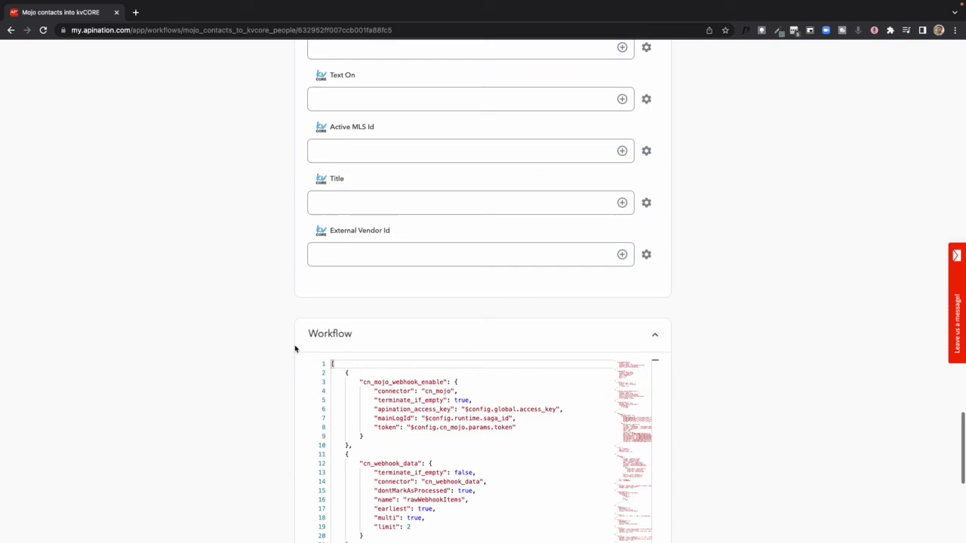
{"action": "scroll", "coordinate": [295, 349], "scroll_direction": "up", "scroll_amount": 8}
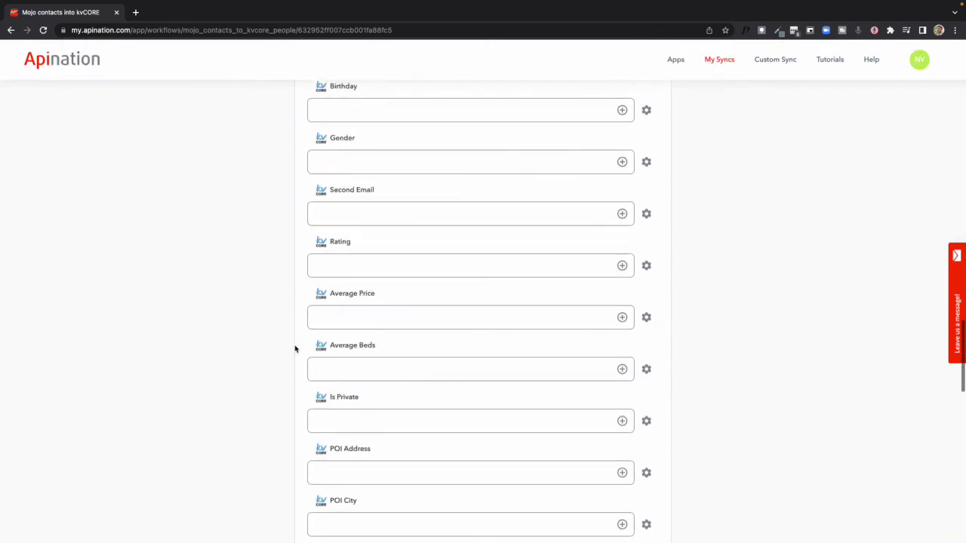
{"action": "scroll", "coordinate": [296, 349], "scroll_direction": "up", "scroll_amount": 2}
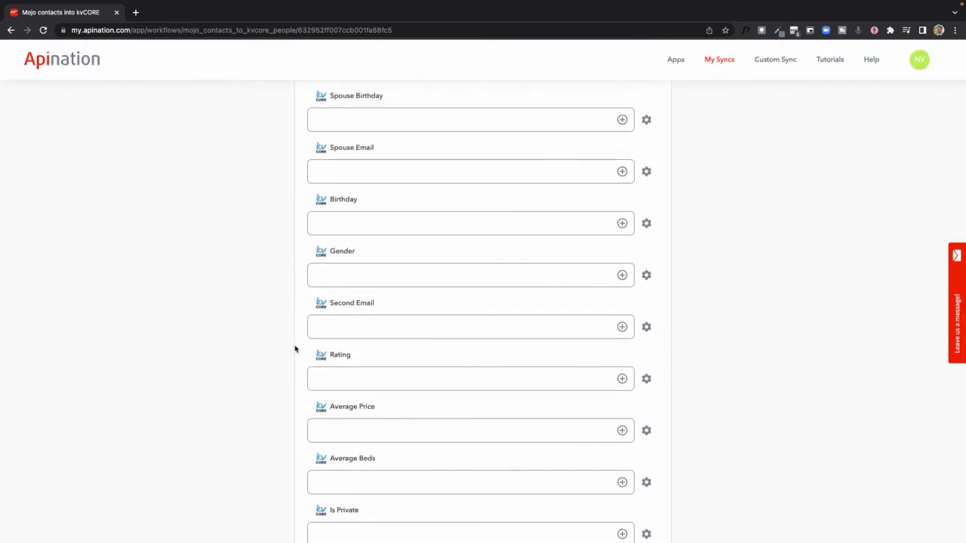
{"action": "scroll", "coordinate": [295, 349], "scroll_direction": "up", "scroll_amount": 4}
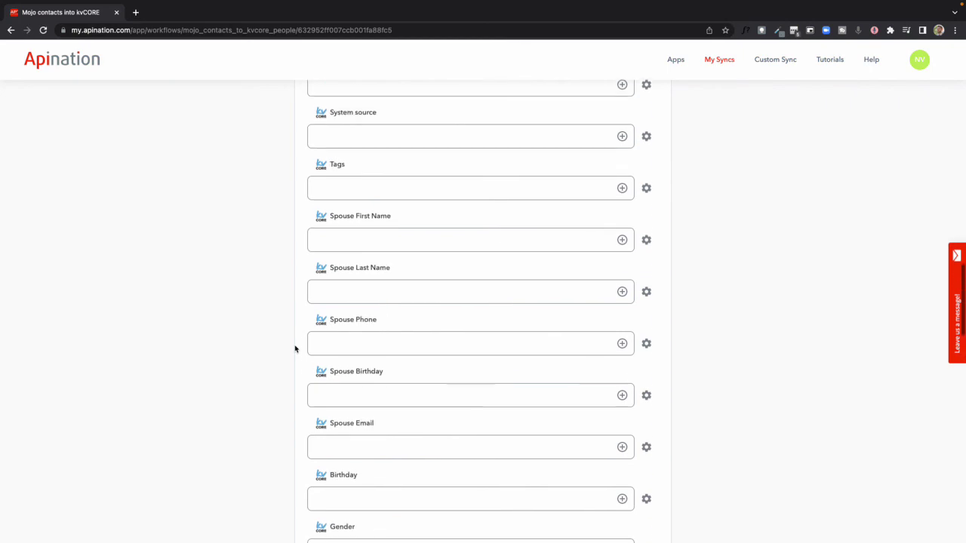
{"action": "scroll", "coordinate": [295, 348], "scroll_direction": "up", "scroll_amount": 4}
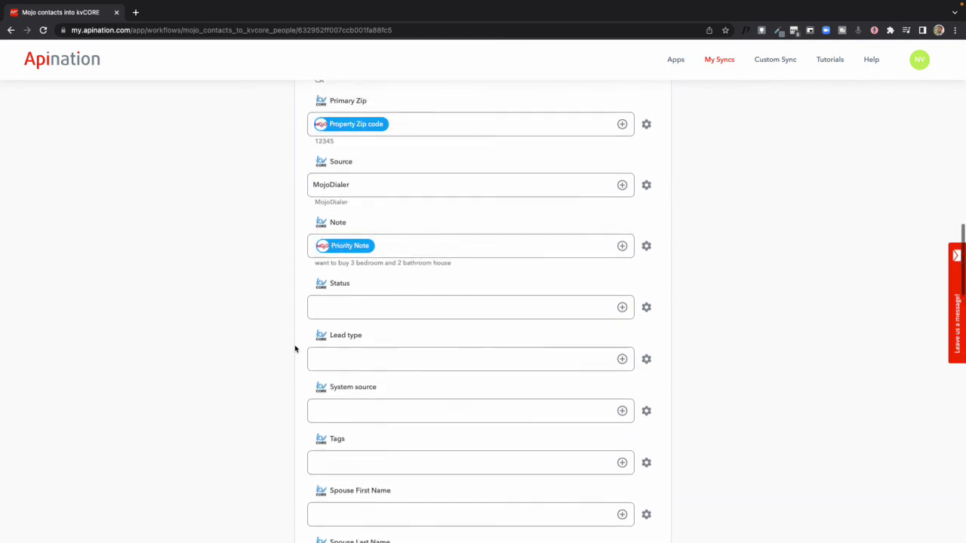
{"action": "left_click", "coordinate": [351, 456]}
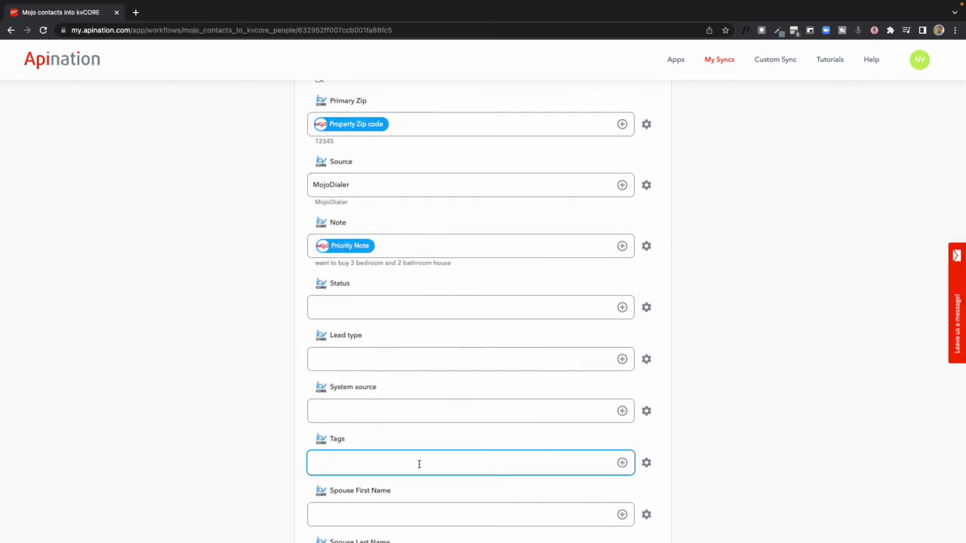
- Start the kvCORE Tags value with a # prefix ahead of a Mojo field
{"action": "left_click", "coordinate": [620, 462]}
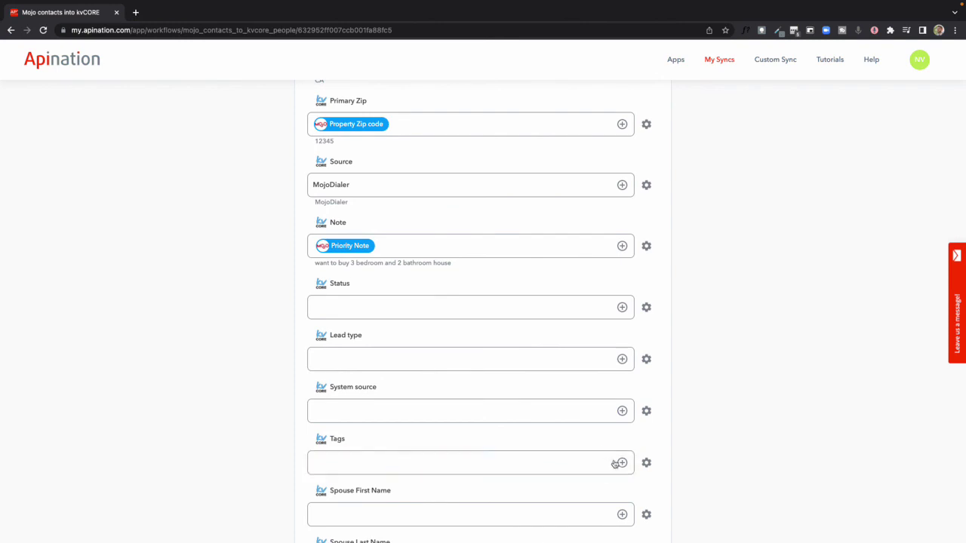
{"action": "scroll", "coordinate": [231, 494], "scroll_direction": "down", "scroll_amount": 1}
{"action": "scroll", "coordinate": [231, 494], "scroll_direction": "down", "scroll_amount": 2}
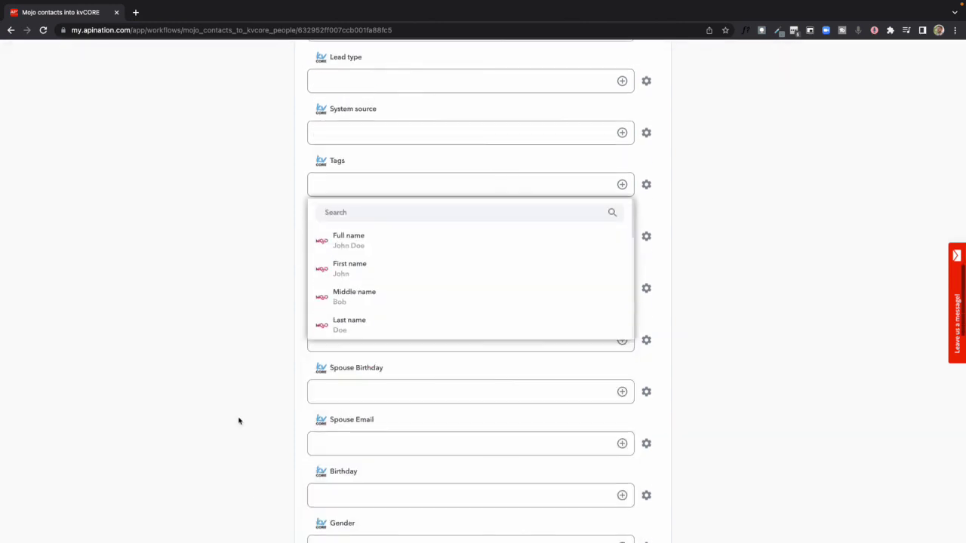
{"action": "scroll", "coordinate": [362, 295], "scroll_direction": "down", "scroll_amount": 2}
{"action": "scroll", "coordinate": [360, 295], "scroll_direction": "down", "scroll_amount": 5}
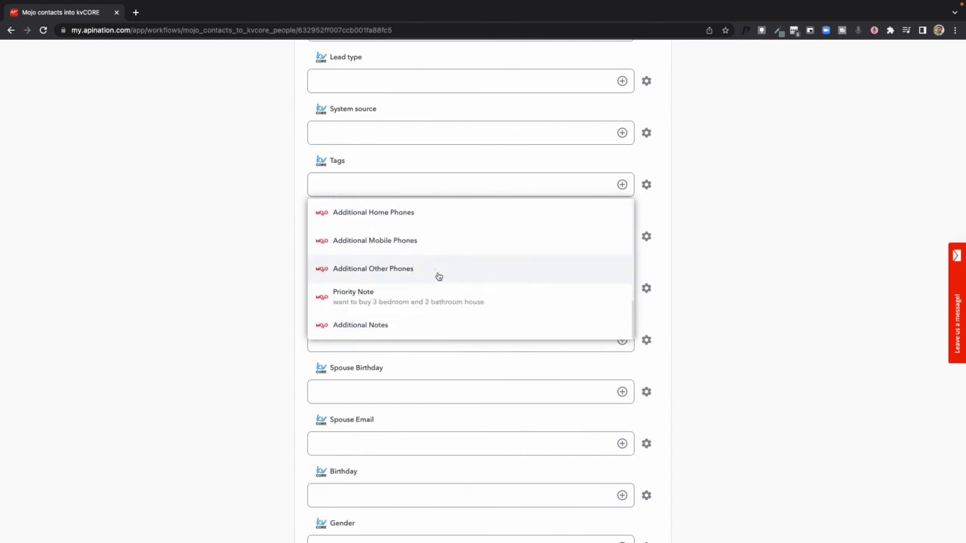
{"action": "scroll", "coordinate": [363, 269], "scroll_direction": "up", "scroll_amount": 7}
{"action": "left_click", "coordinate": [353, 264]}
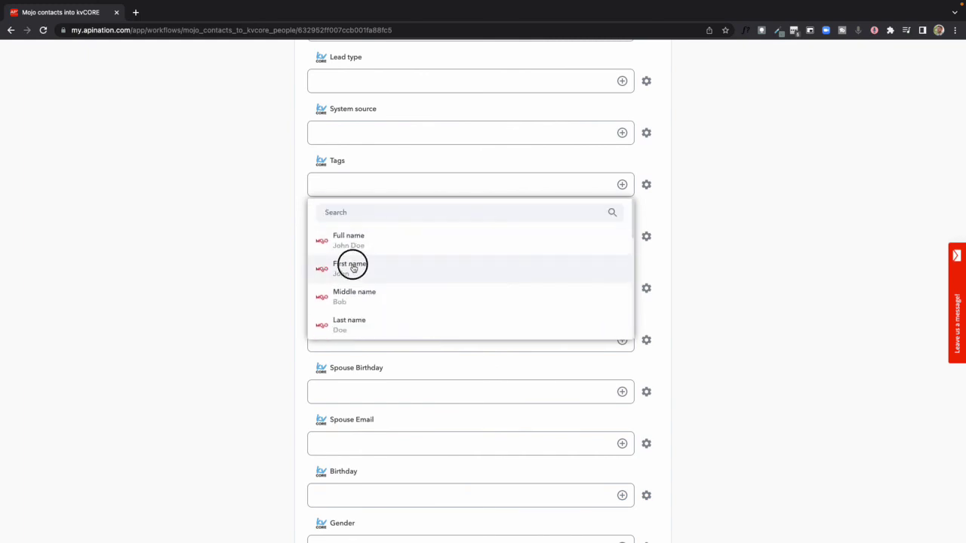
{"action": "left_click", "coordinate": [311, 184]}
{"action": "type", "text": "#"}
{"action": "scroll", "coordinate": [312, 184], "scroll_direction": "up", "scroll_amount": 2}
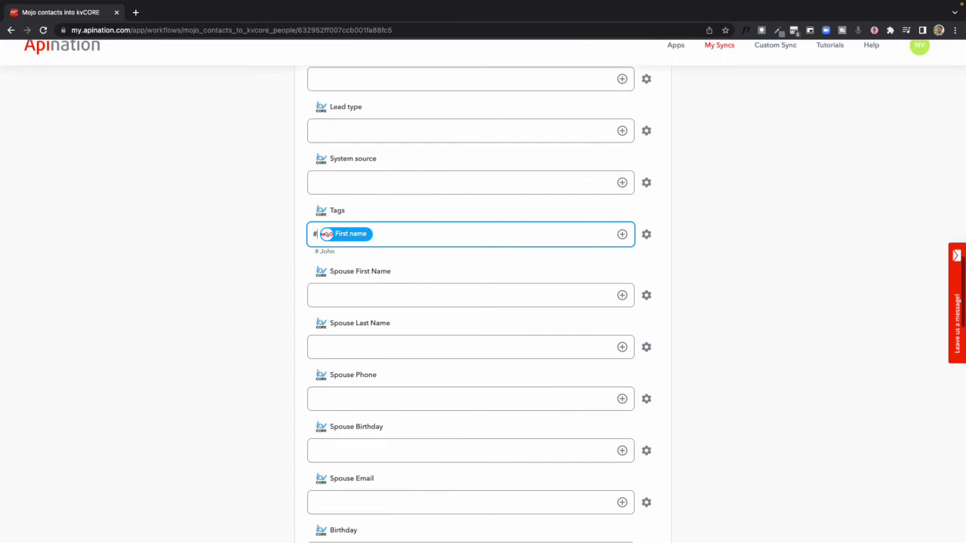
{"action": "key", "text": "Delete"}
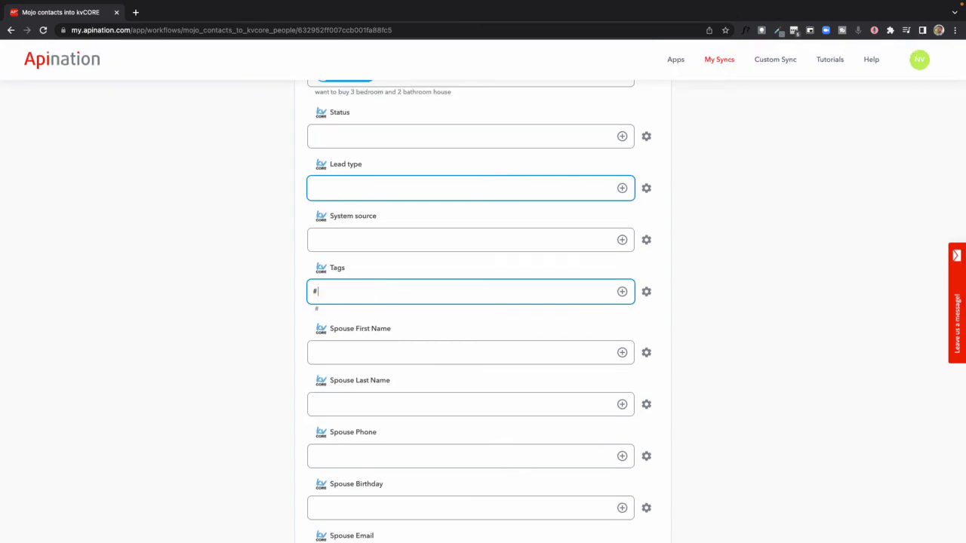
- Insert Mojo's First name after the # in Tags, discarding a mistaken Full name entry
{"action": "left_click", "coordinate": [622, 291]}
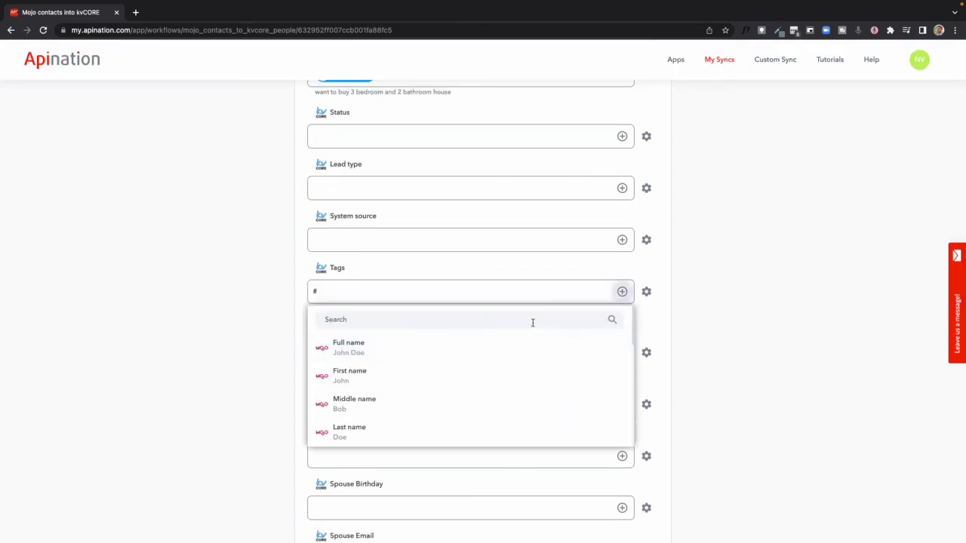
{"action": "left_click", "coordinate": [405, 344]}
{"action": "left_click", "coordinate": [396, 295]}
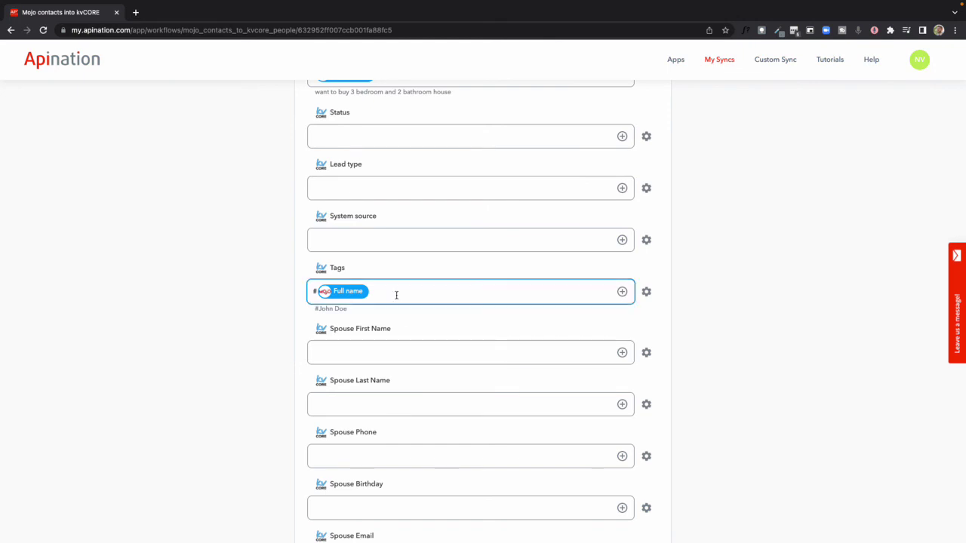
{"action": "key", "text": "BackSpace"}
{"action": "left_click", "coordinate": [622, 291]}
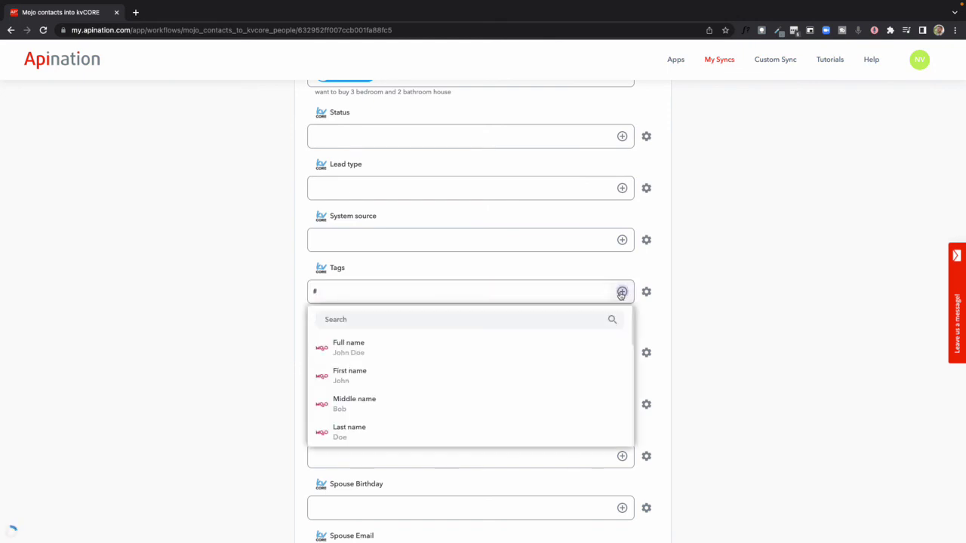
{"action": "left_click", "coordinate": [432, 371]}
{"action": "left_click", "coordinate": [468, 282]}
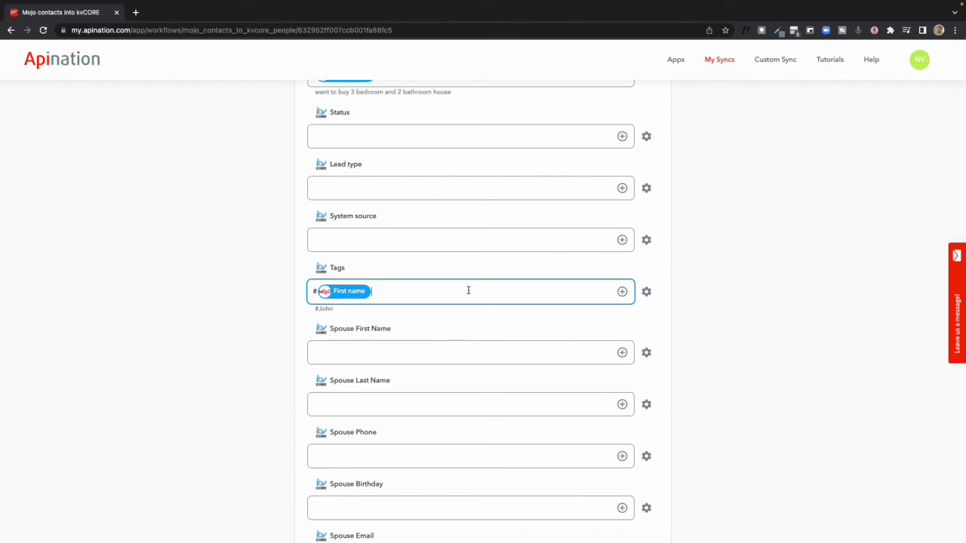
- Add Property Zip code to Tags with its own # prefix, previewing #John #12345
{"action": "left_click", "coordinate": [622, 291]}
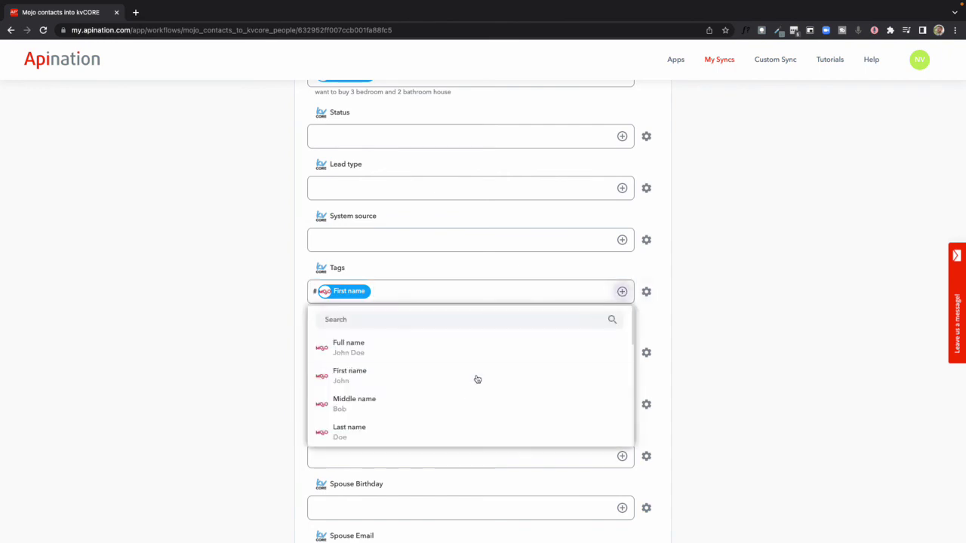
{"action": "scroll", "coordinate": [468, 383], "scroll_direction": "down", "scroll_amount": 1}
{"action": "scroll", "coordinate": [460, 387], "scroll_direction": "down", "scroll_amount": 2}
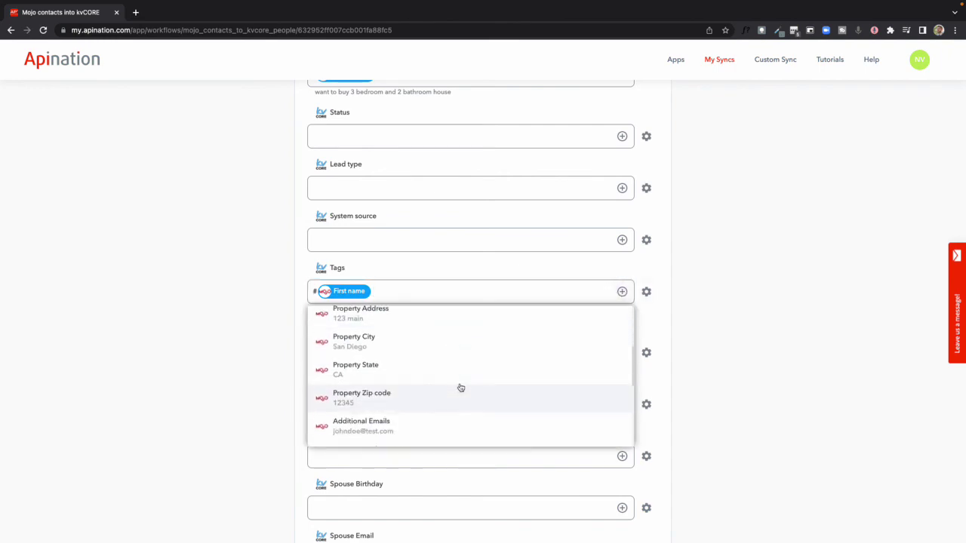
{"action": "left_click", "coordinate": [458, 392]}
{"action": "left_click", "coordinate": [422, 296]}
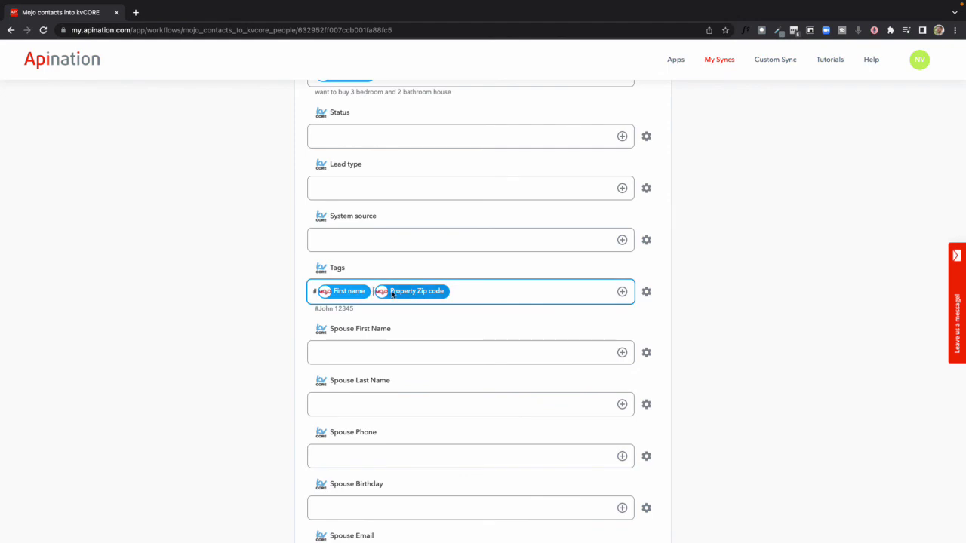
{"action": "type", "text": "#"}
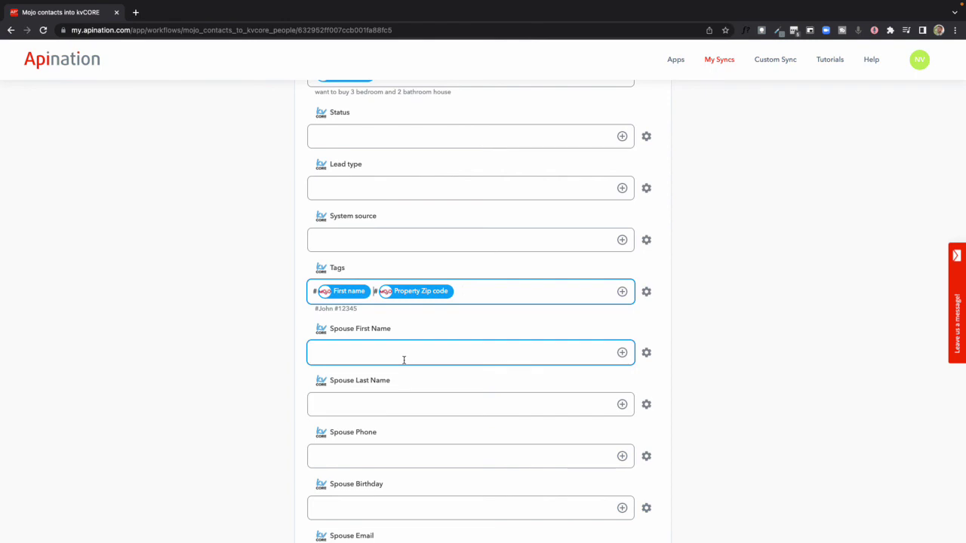
- Enter Buyer as the fixed kvCORE Lead type value
{"action": "scroll", "coordinate": [404, 360], "scroll_direction": "up", "scroll_amount": 3}
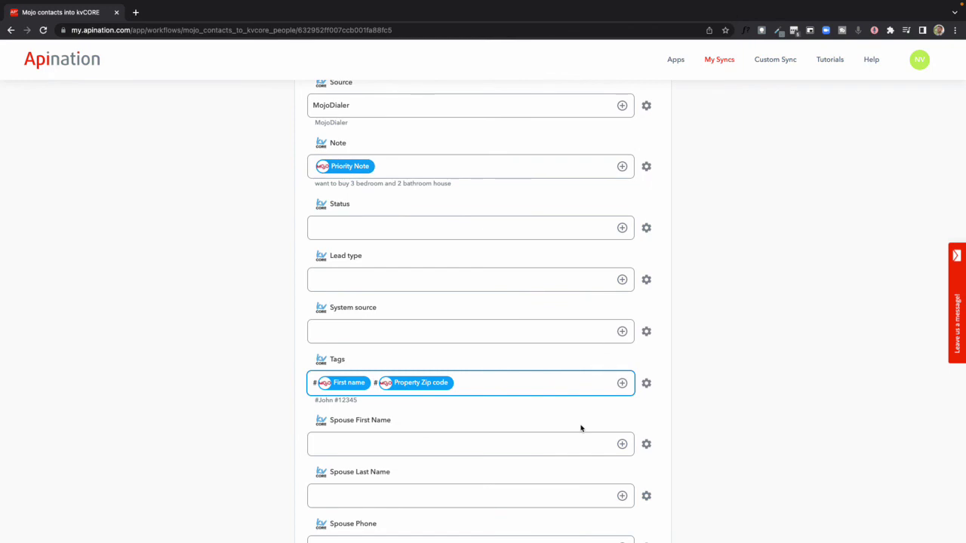
{"action": "scroll", "coordinate": [580, 428], "scroll_direction": "up", "scroll_amount": 6}
{"action": "scroll", "coordinate": [581, 428], "scroll_direction": "down", "scroll_amount": 5}
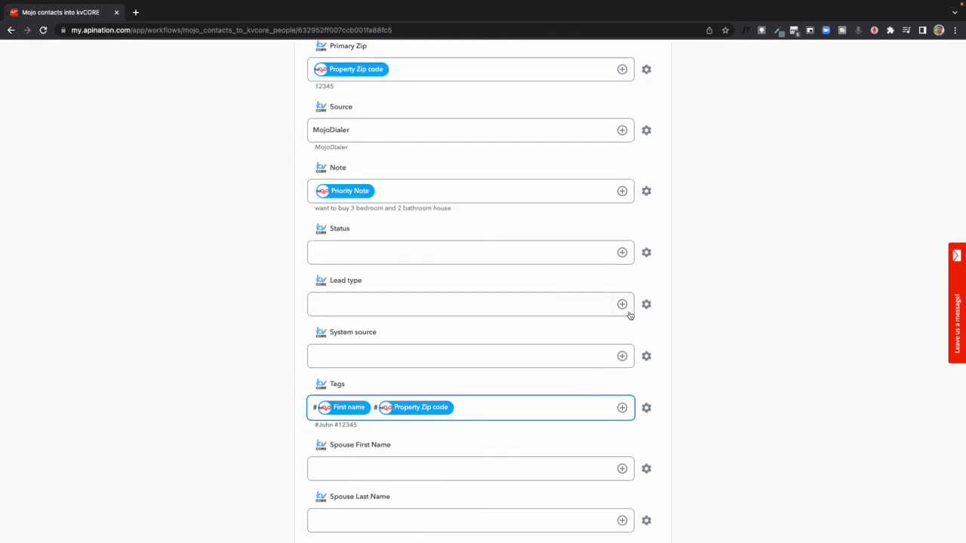
{"action": "left_click", "coordinate": [623, 305]}
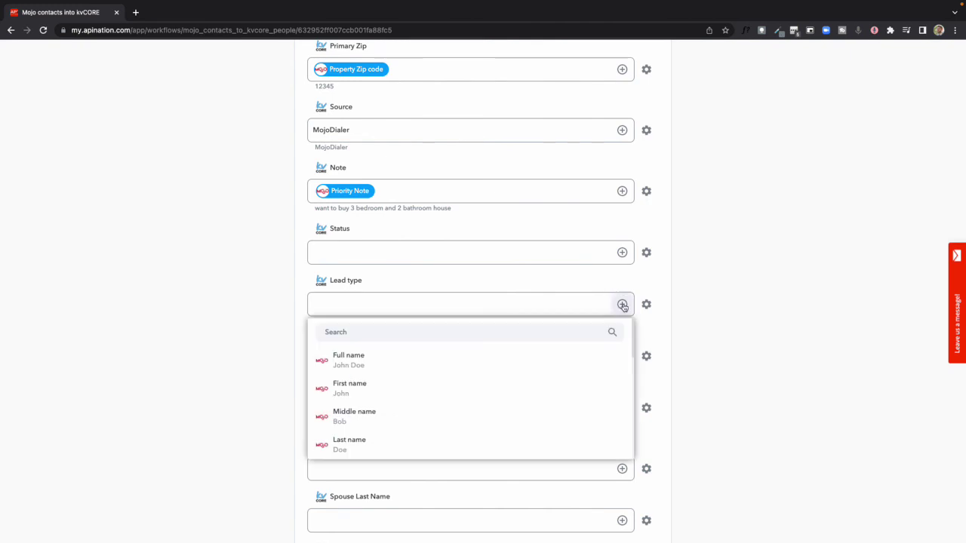
{"action": "left_click", "coordinate": [488, 305]}
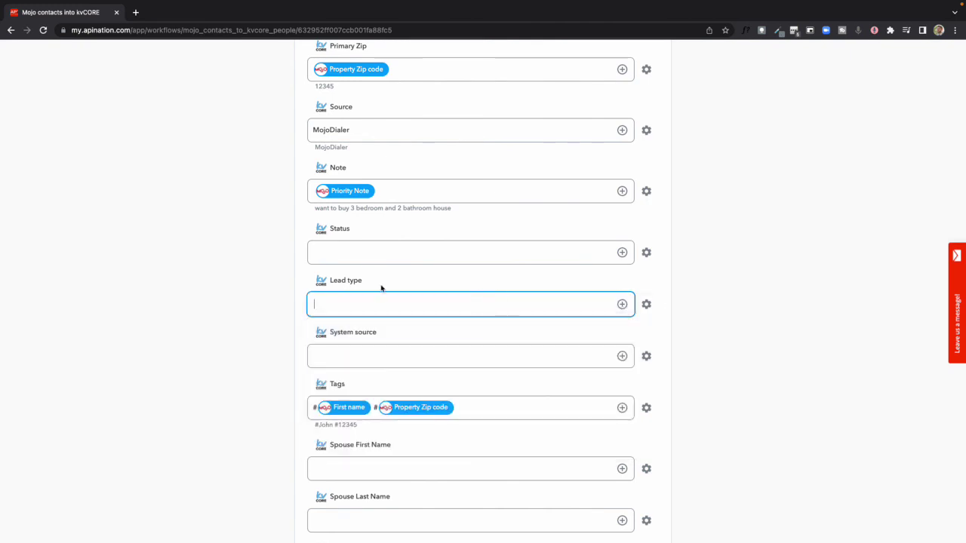
{"action": "type", "text": "Buyer"}
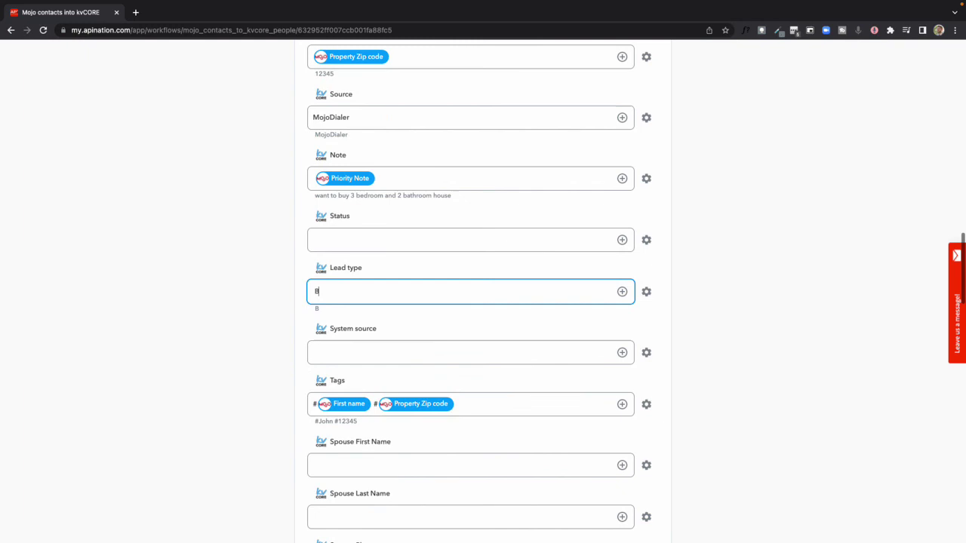
{"action": "left_click", "coordinate": [278, 317]}
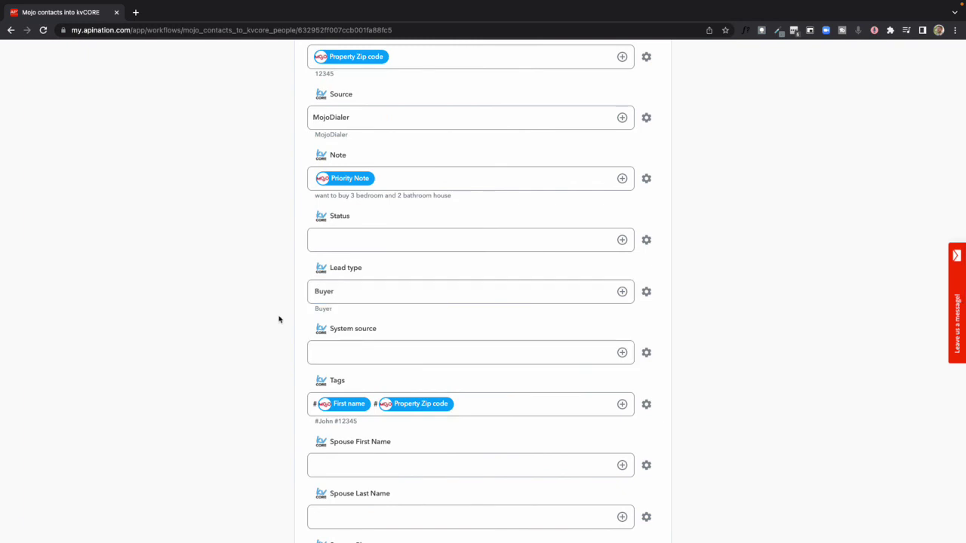
{"action": "scroll", "coordinate": [278, 326], "scroll_direction": "up", "scroll_amount": 20}
{"action": "left_click", "coordinate": [341, 308]}
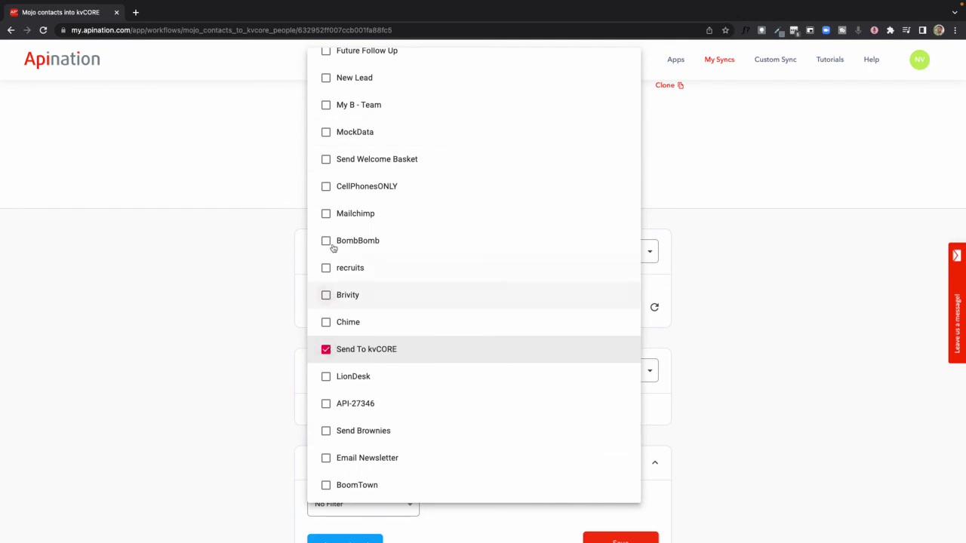
{"action": "left_click", "coordinate": [228, 288]}
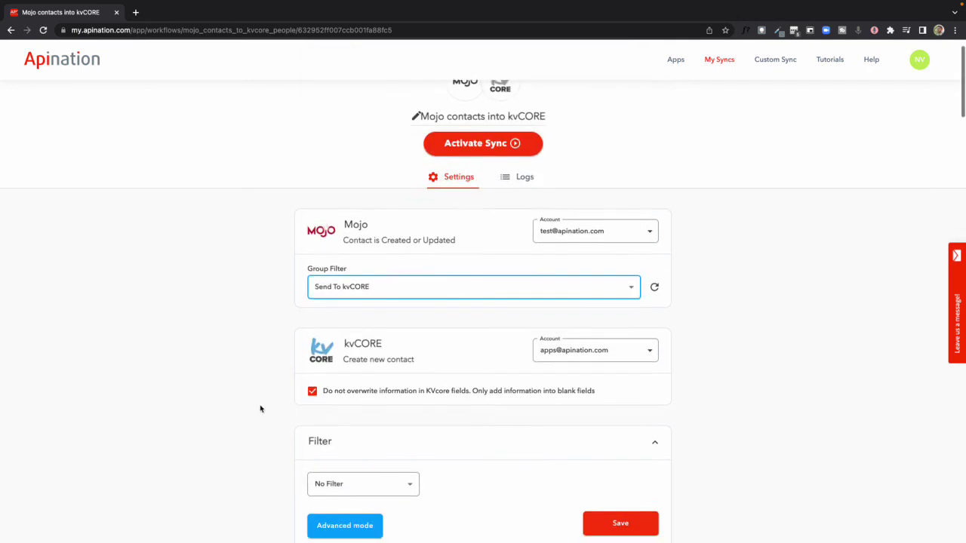
{"action": "scroll", "coordinate": [261, 408], "scroll_direction": "down", "scroll_amount": 2}
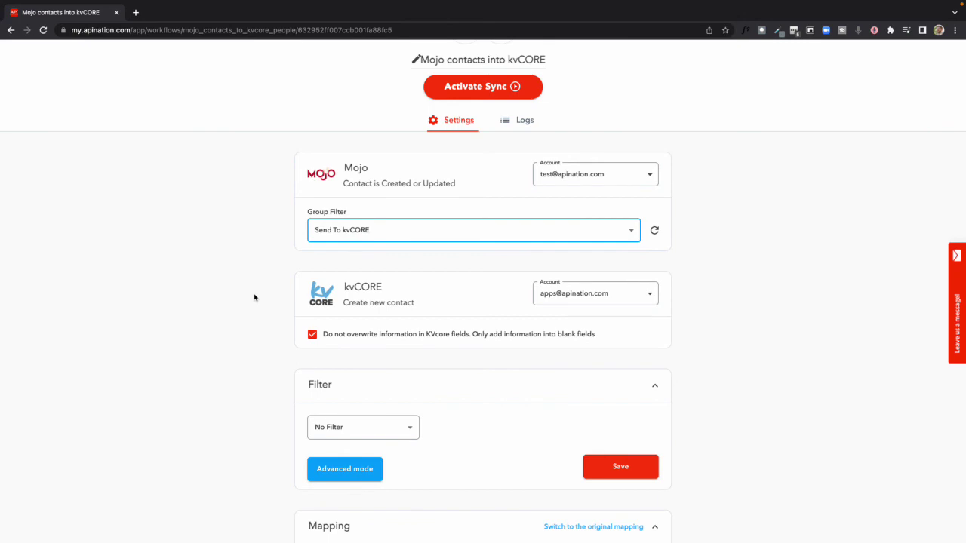